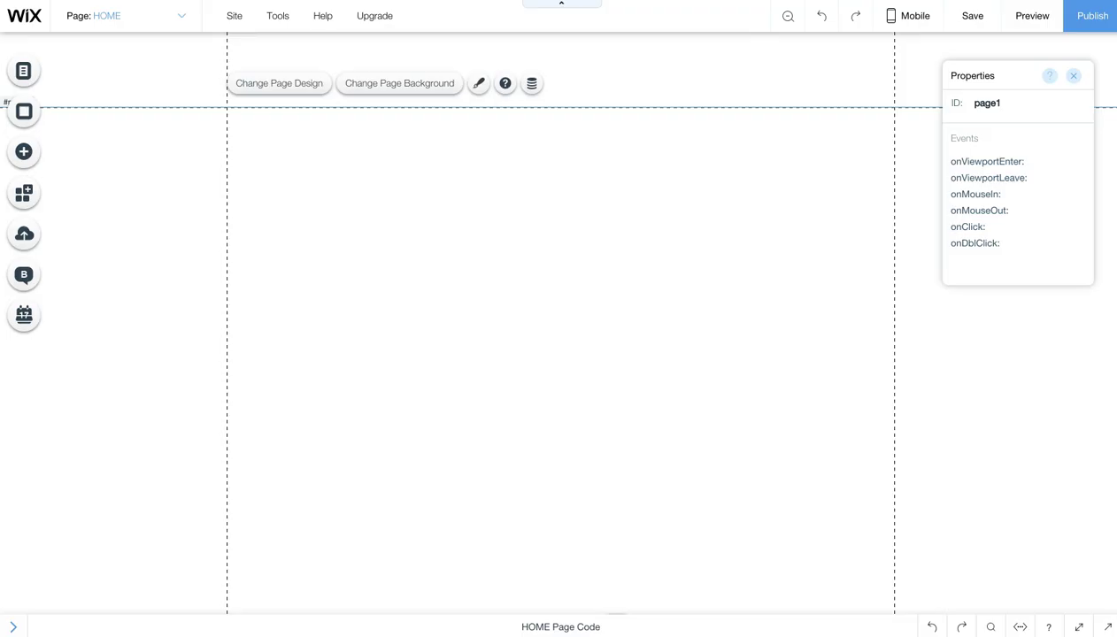
Step: Check that Developer Tools, Properties Panel and Hidden Elements are enabled for the site
{"action": "left_click", "coordinate": [447, 276]}
{"action": "left_click", "coordinate": [278, 23]}
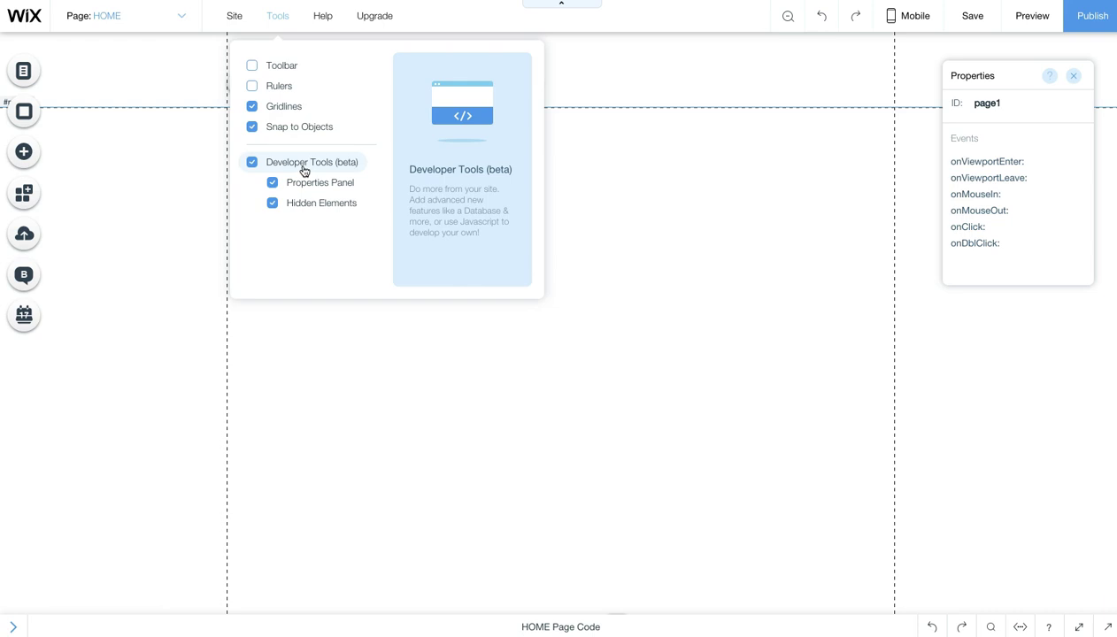
{"action": "left_click", "coordinate": [185, 143]}
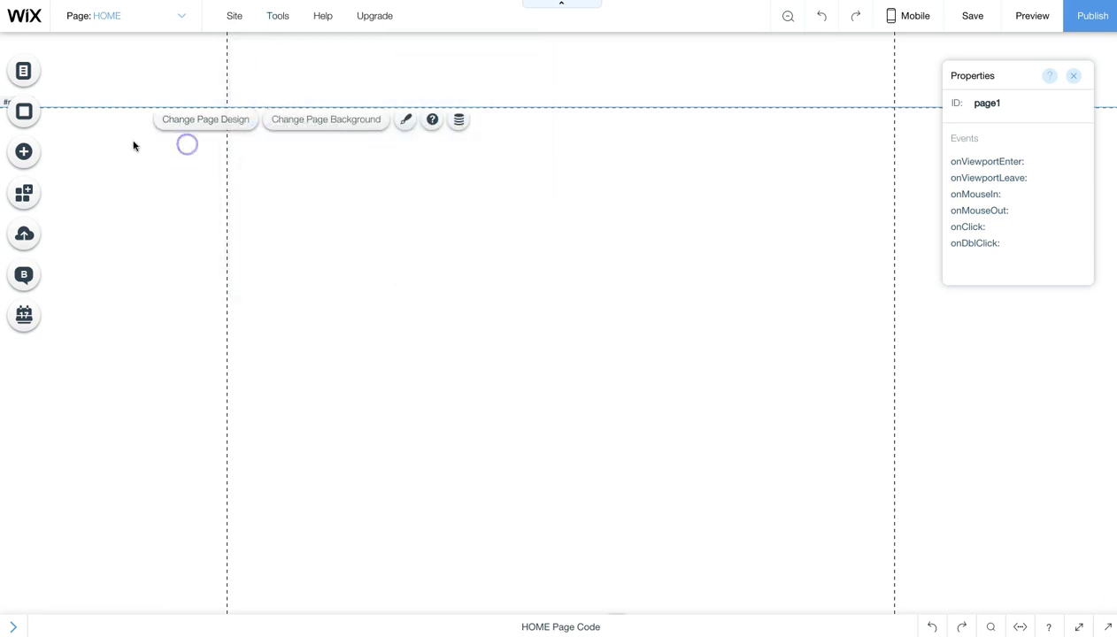
Step: Add the repeater with three travel cards (Hydra, Santorini, Mykonos) to the middle of the HOME page
{"action": "left_click", "coordinate": [24, 153]}
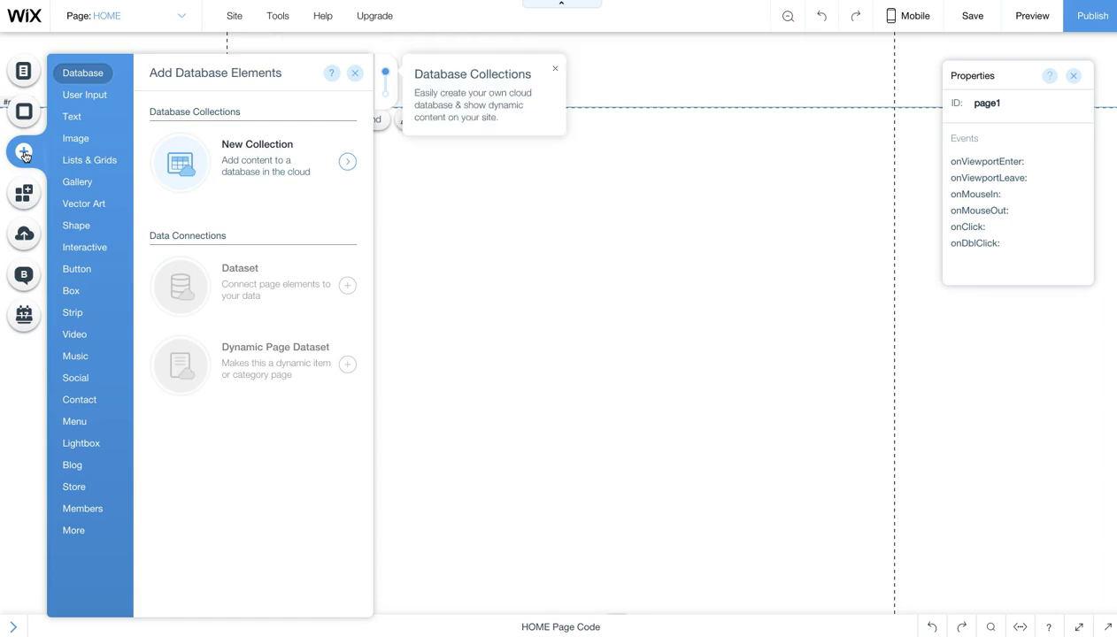
{"action": "left_click", "coordinate": [67, 159]}
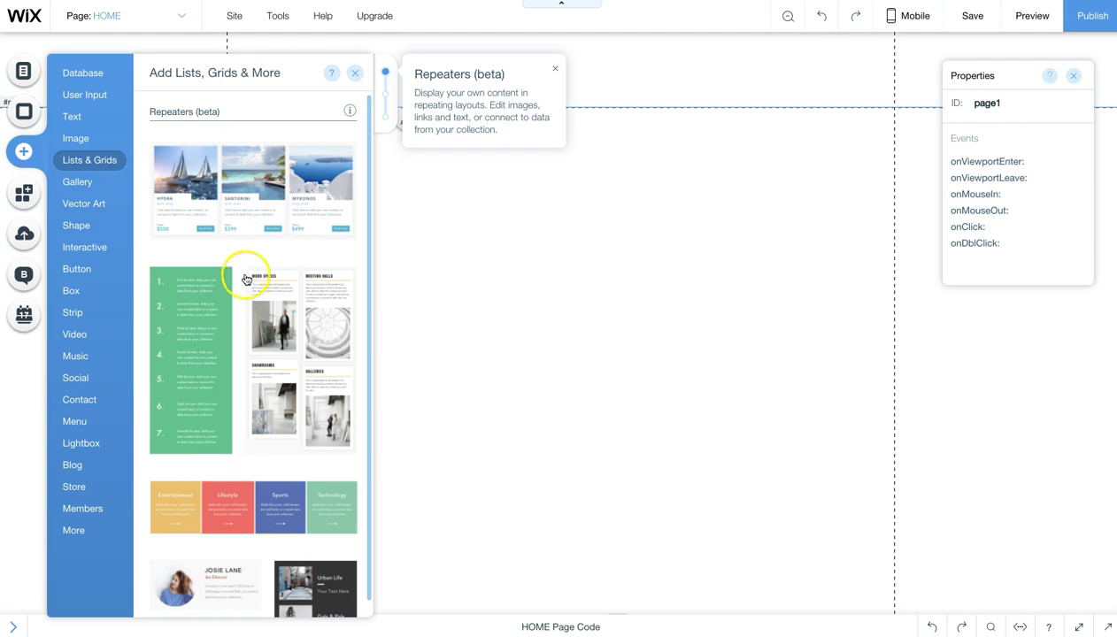
{"action": "left_click_drag", "start_coordinate": [257, 181], "coordinate": [551, 328]}
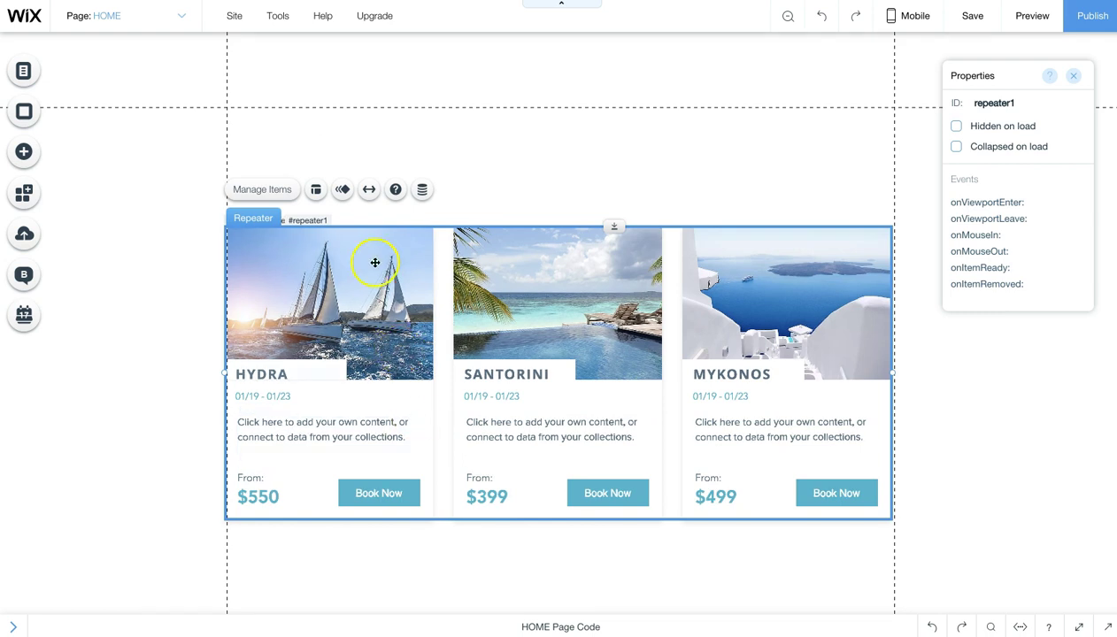
Step: Delete Item 3 and Item 2 from the repeater, keeping only Item 1
{"action": "left_click", "coordinate": [277, 190]}
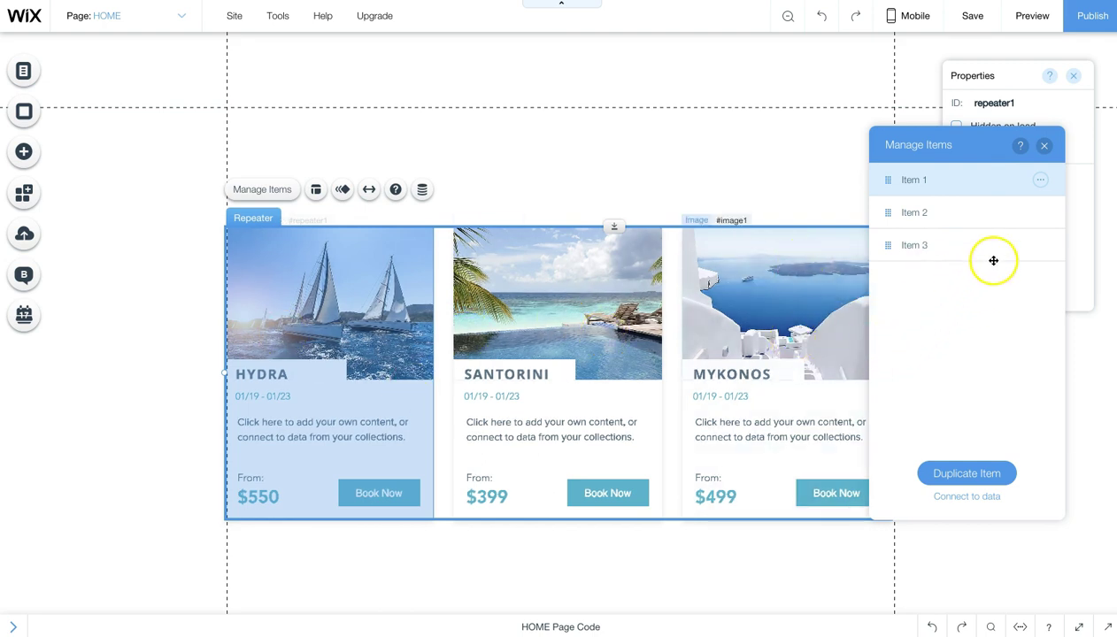
{"action": "left_click", "coordinate": [1040, 246]}
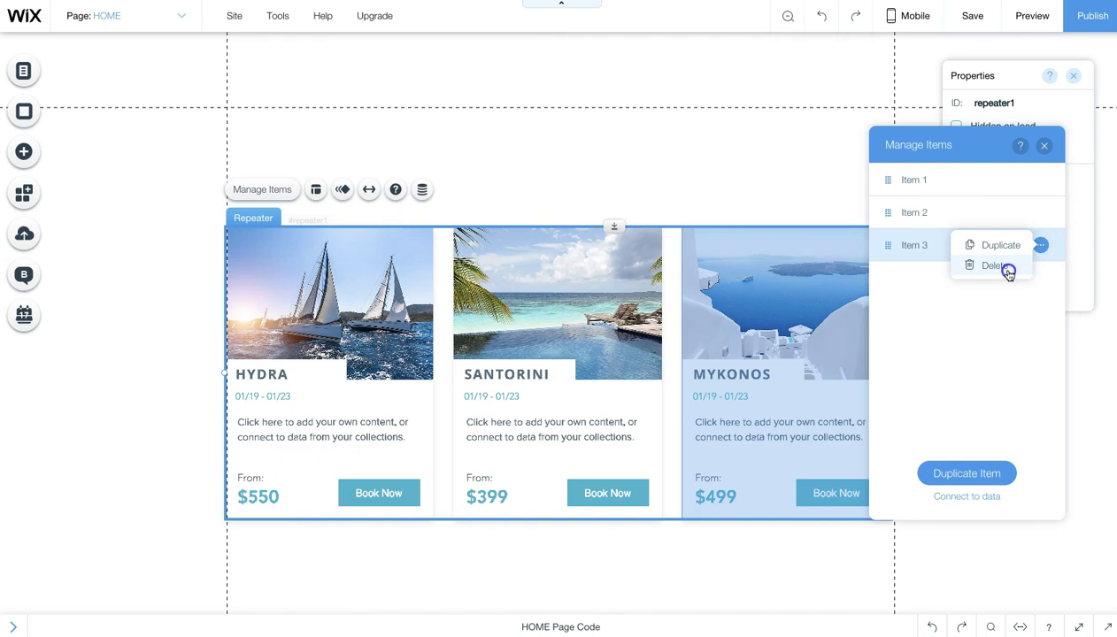
{"action": "left_click", "coordinate": [1002, 268]}
{"action": "left_click", "coordinate": [1041, 215]}
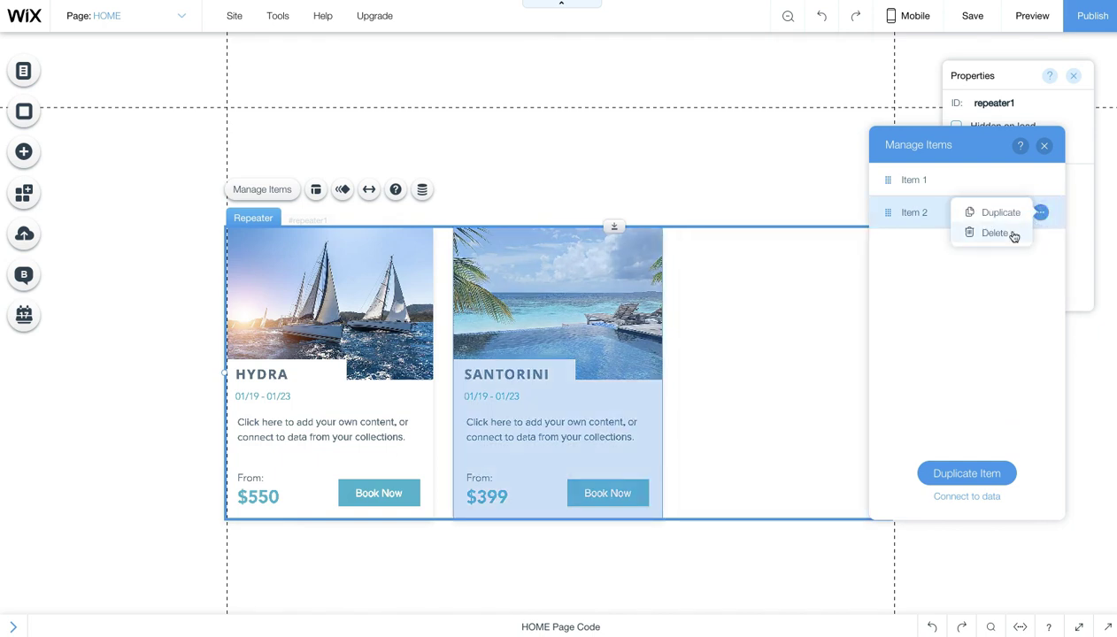
{"action": "left_click", "coordinate": [1009, 233]}
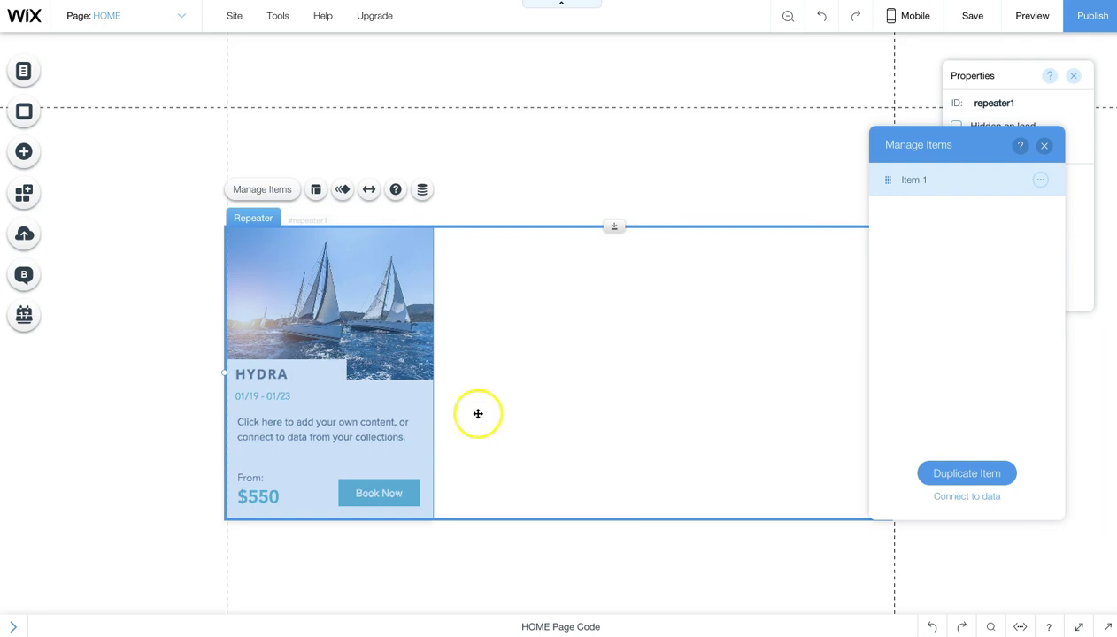
Step: Delete the sailboat image, the HYDRA title, the date and the description text from the repeater item
{"action": "left_click", "coordinate": [418, 431]}
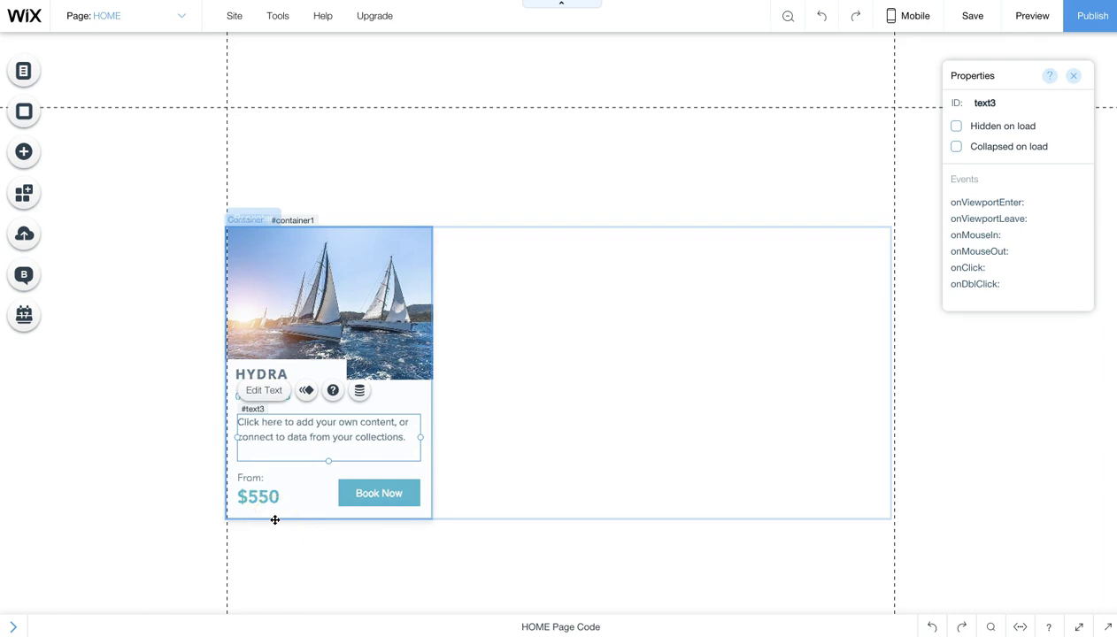
{"action": "left_click", "coordinate": [345, 368]}
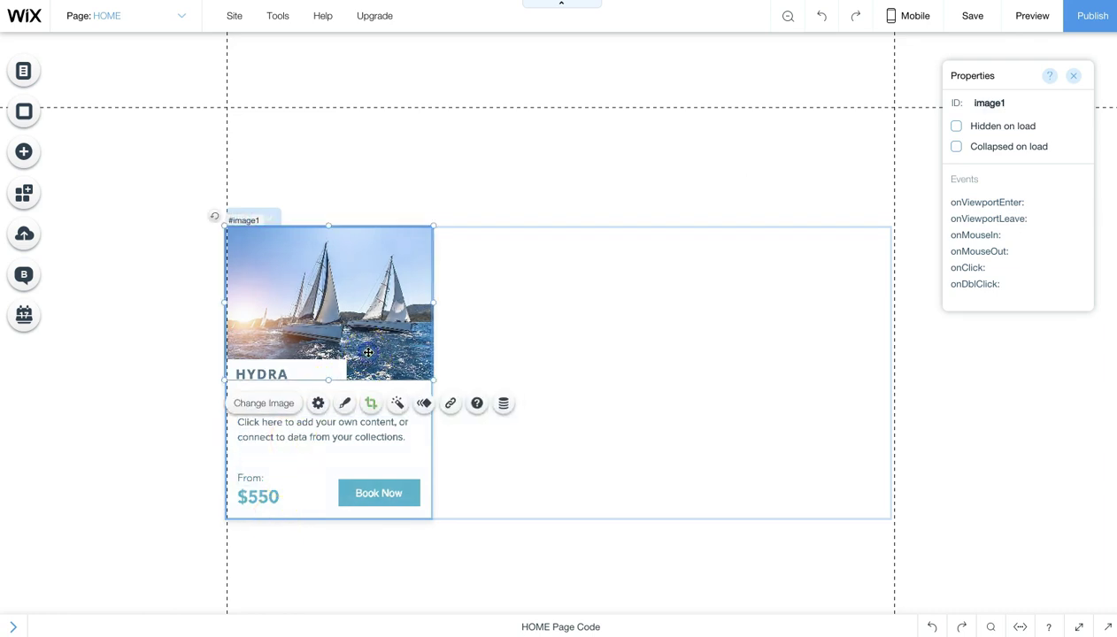
{"action": "key", "text": "Delete"}
{"action": "left_click", "coordinate": [324, 365]}
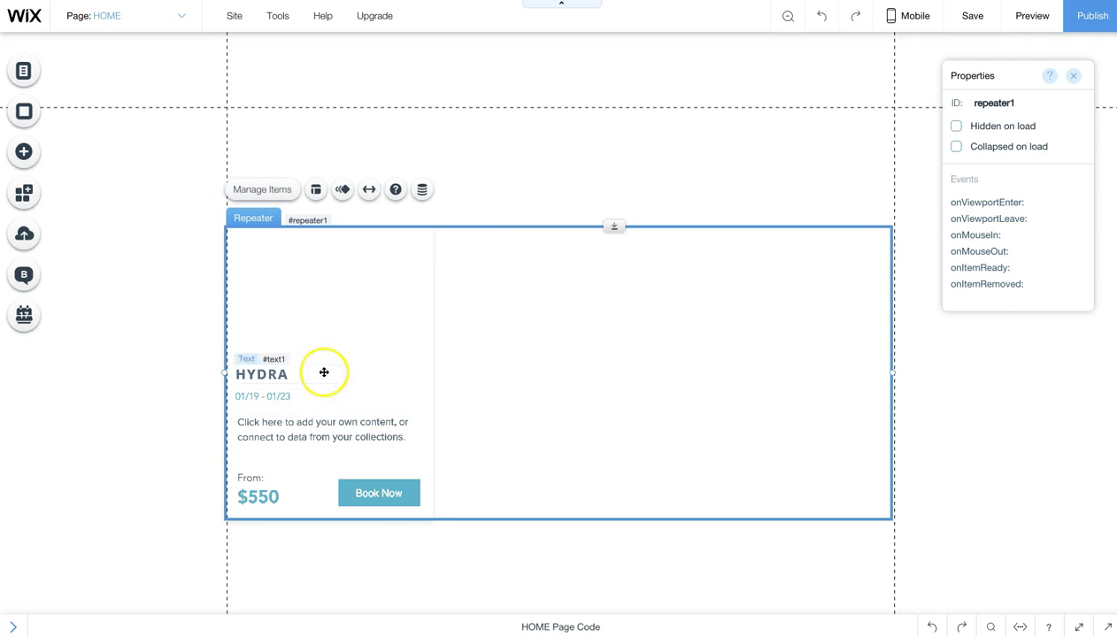
{"action": "left_click", "coordinate": [327, 364]}
{"action": "key", "text": "Delete"}
{"action": "left_click", "coordinate": [292, 394]}
{"action": "key", "text": "Delete"}
{"action": "left_click", "coordinate": [353, 428]}
{"action": "key", "text": "Delete"}
Step: Delete the "From:" label, the $550 price and the Book Now button from the repeater item
{"action": "left_click", "coordinate": [332, 468]}
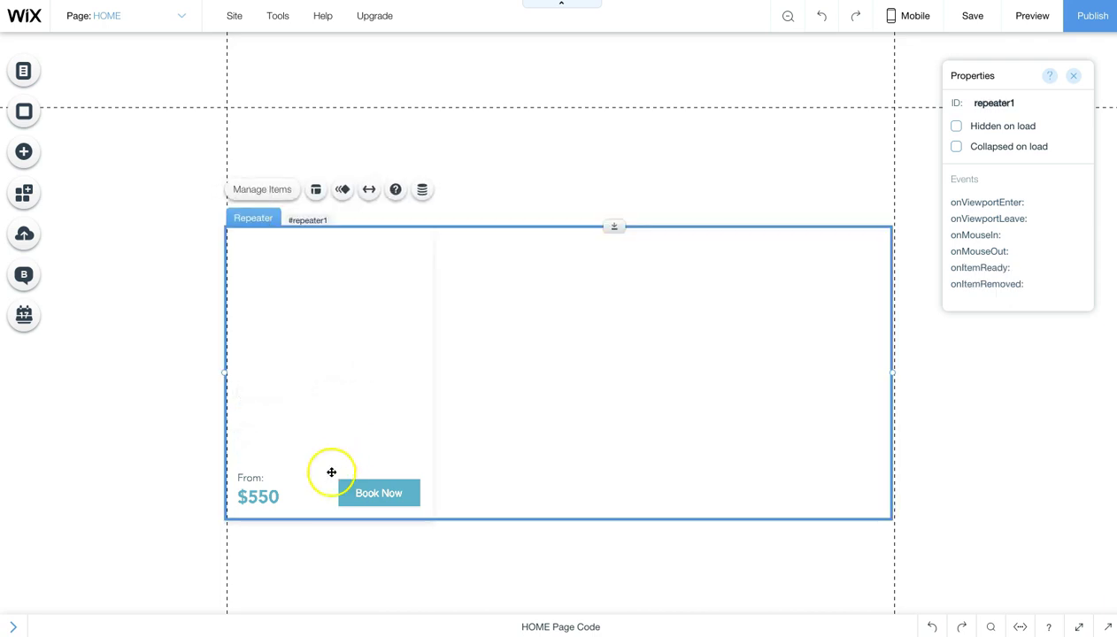
{"action": "left_click", "coordinate": [274, 480]}
{"action": "key", "text": "Delete"}
{"action": "left_click", "coordinate": [269, 494]}
{"action": "key", "text": "Delete"}
{"action": "left_click", "coordinate": [363, 485]}
{"action": "key", "text": "Delete"}
Step: Widen the empty item container to the full width of the repeater
{"action": "left_click", "coordinate": [376, 441]}
{"action": "left_click", "coordinate": [374, 417]}
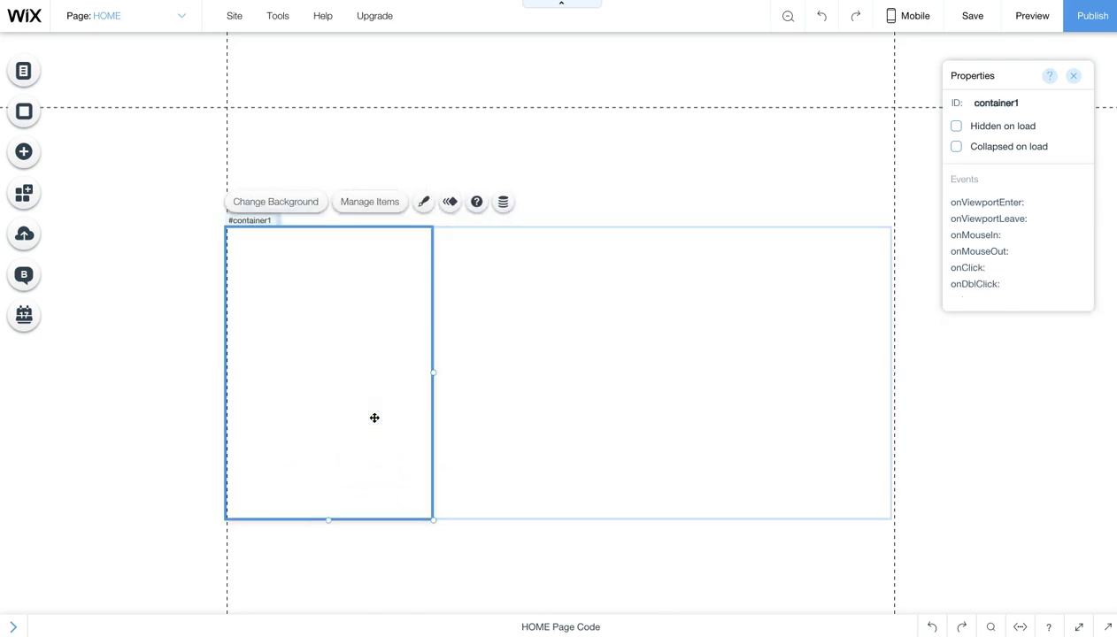
{"action": "mouse_move", "coordinate": [386, 317]}
{"action": "left_mouse_down"}
{"action": "mouse_move", "coordinate": [292, 321]}
{"action": "mouse_move", "coordinate": [289, 445]}
{"action": "left_mouse_up"}
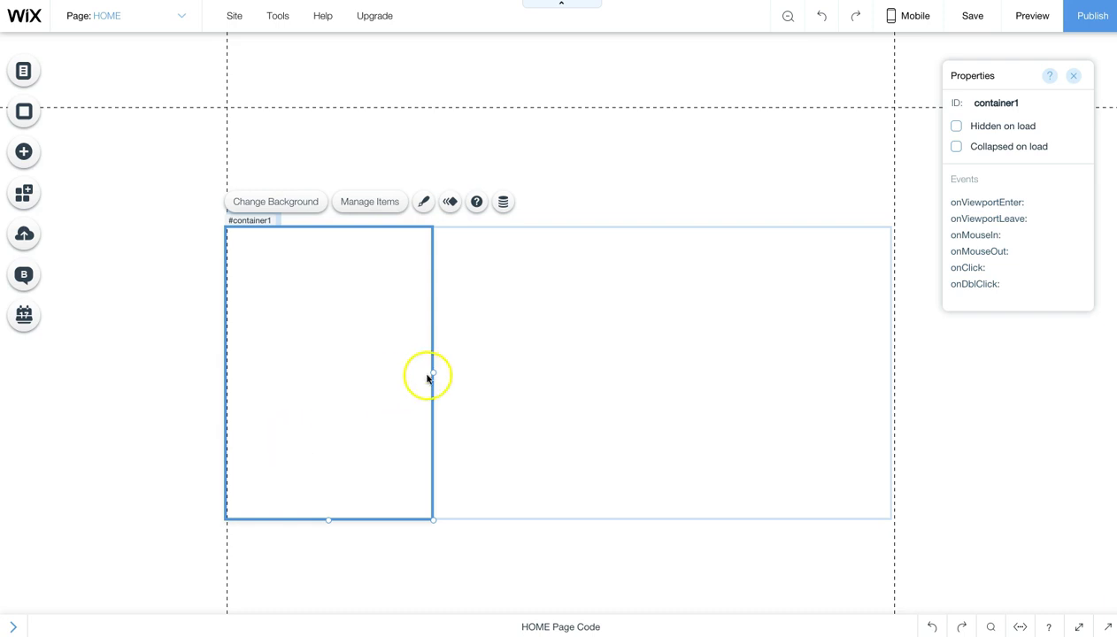
{"action": "left_click_drag", "start_coordinate": [433, 372], "coordinate": [890, 366]}
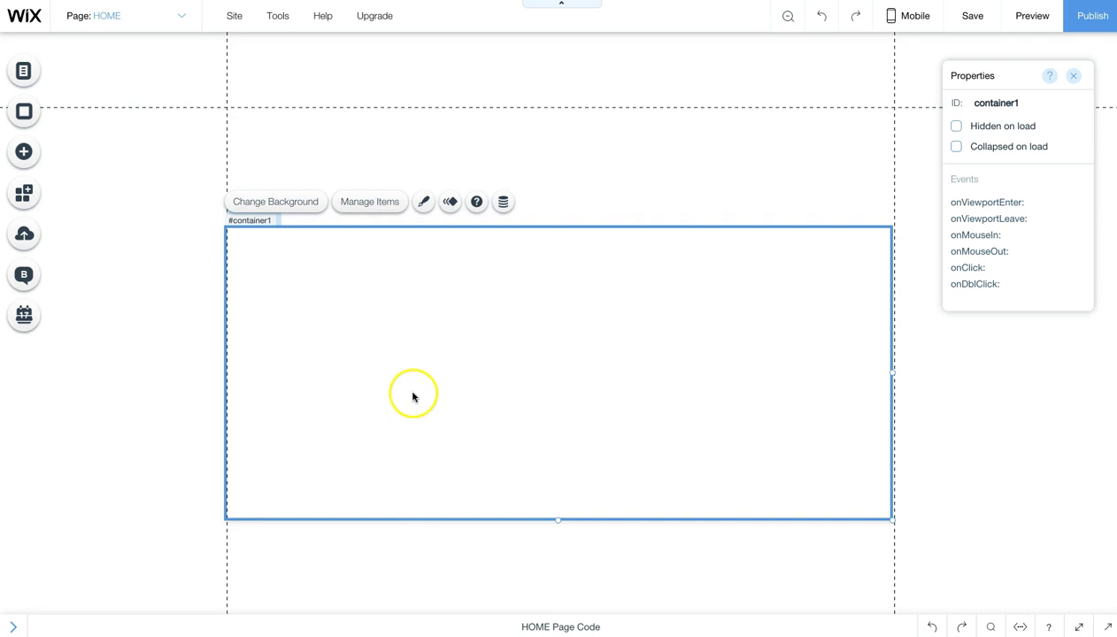
Step: Add the outdoor wedding photo from the free Wix images to the page and remove the extra tablet photo
{"action": "left_click", "coordinate": [25, 155]}
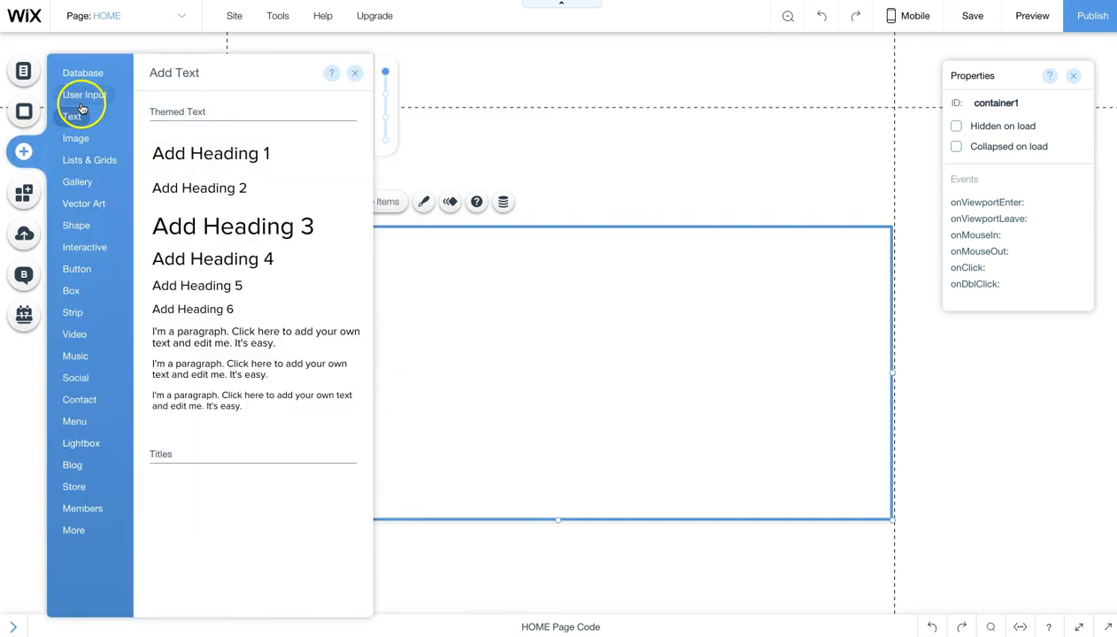
{"action": "mouse_move", "coordinate": [80, 140]}
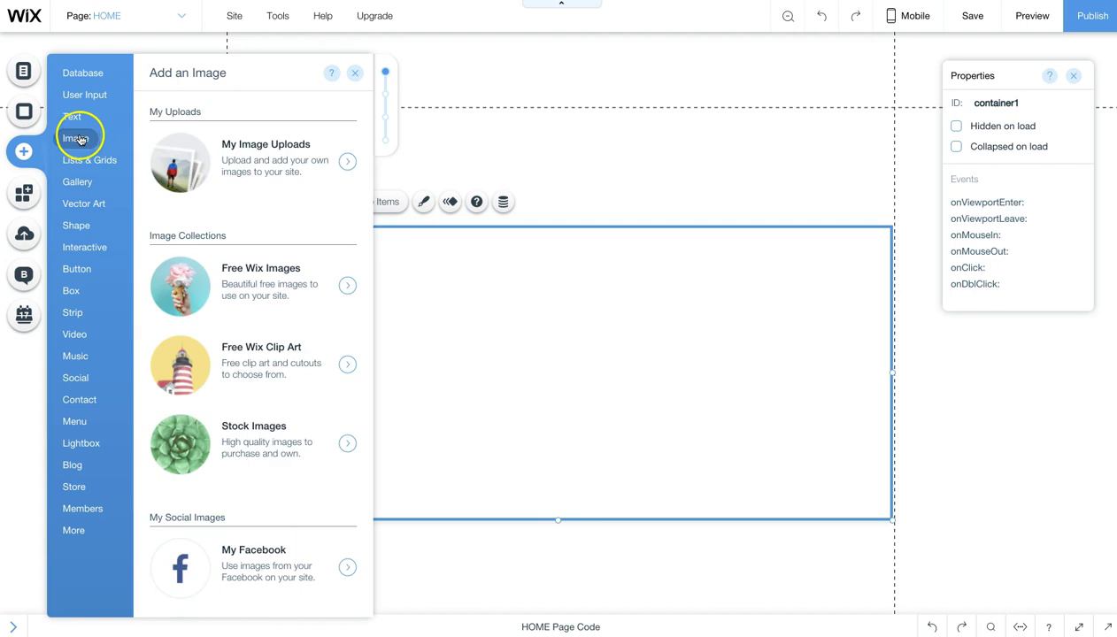
{"action": "left_click", "coordinate": [181, 155]}
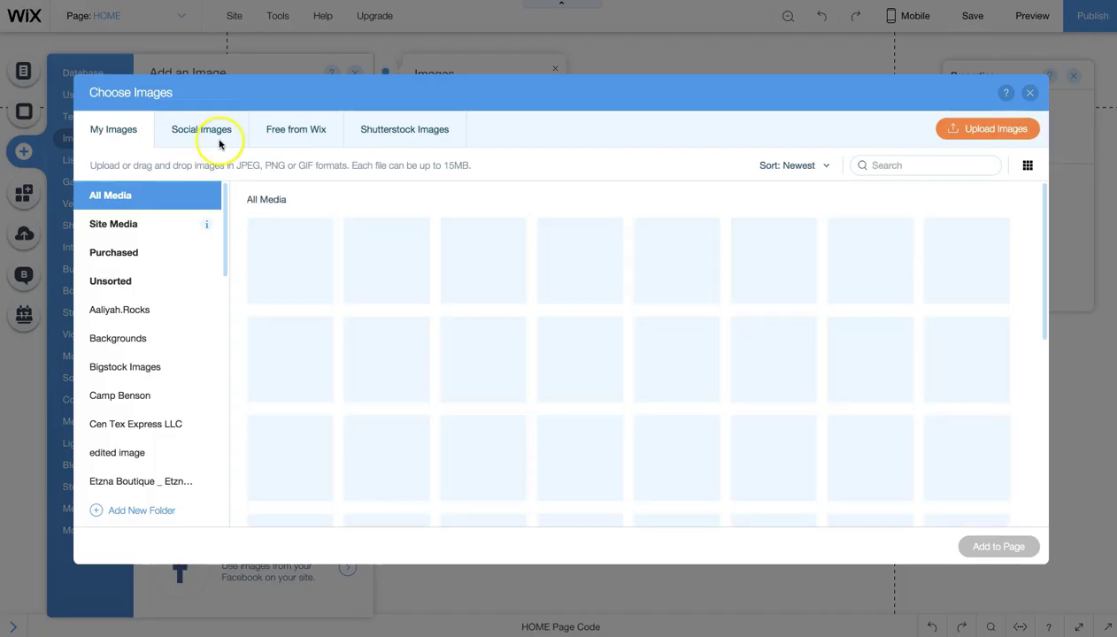
{"action": "left_click", "coordinate": [295, 133]}
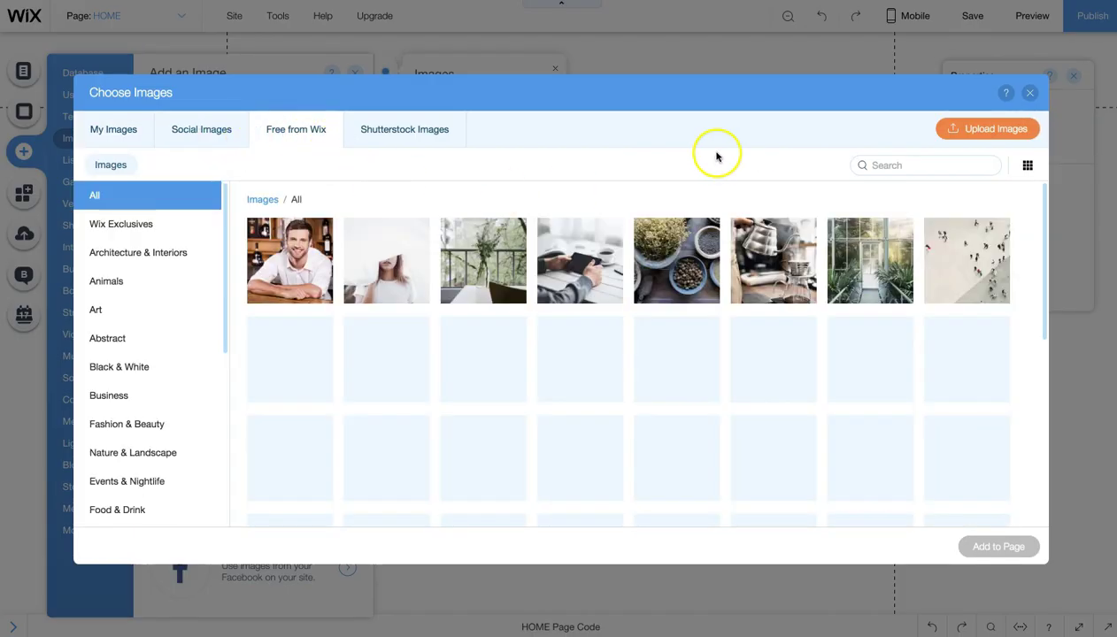
{"action": "left_click", "coordinate": [590, 268]}
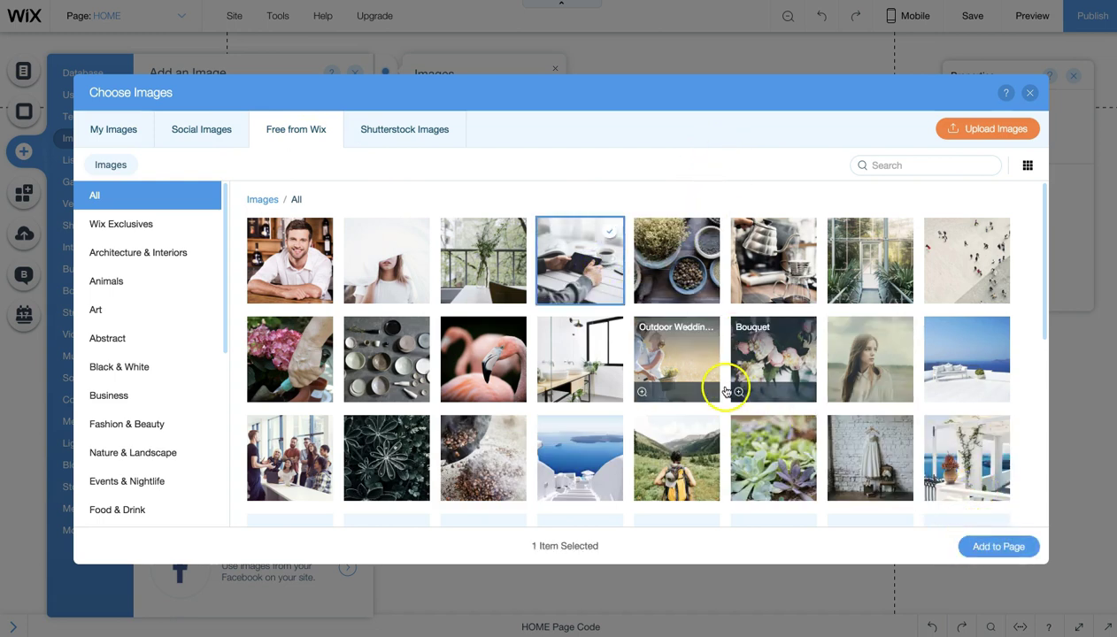
{"action": "left_click", "coordinate": [683, 376]}
{"action": "left_click", "coordinate": [1013, 543]}
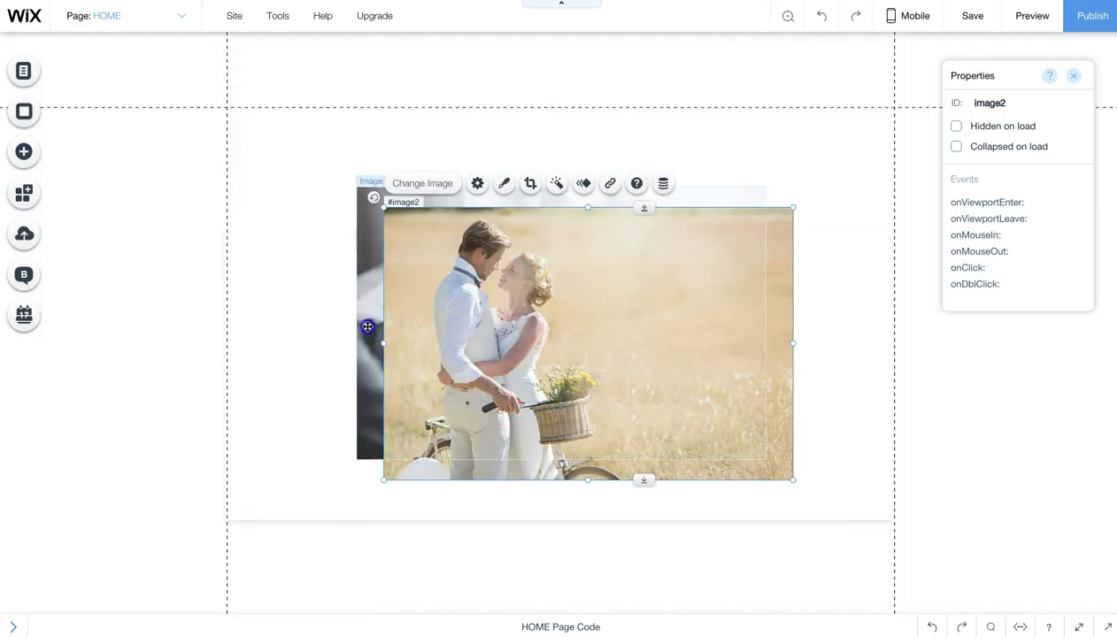
{"action": "left_click", "coordinate": [374, 327]}
Step: Crop away the right part of the wedding photo and attach the photo to the left side of the repeater item
{"action": "left_click", "coordinate": [484, 322]}
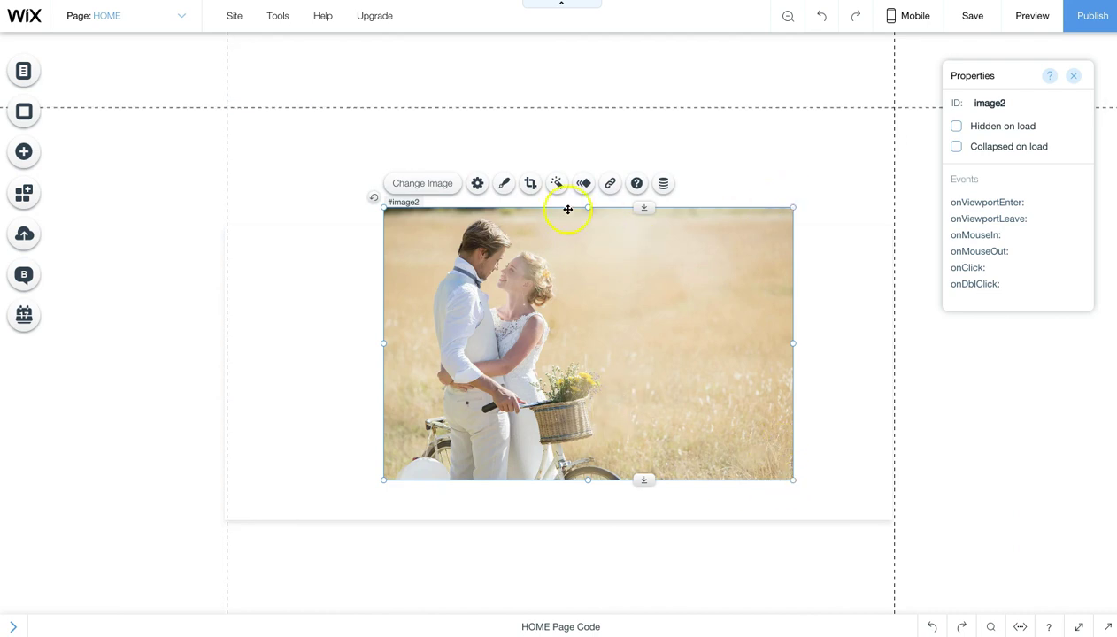
{"action": "left_click", "coordinate": [531, 183]}
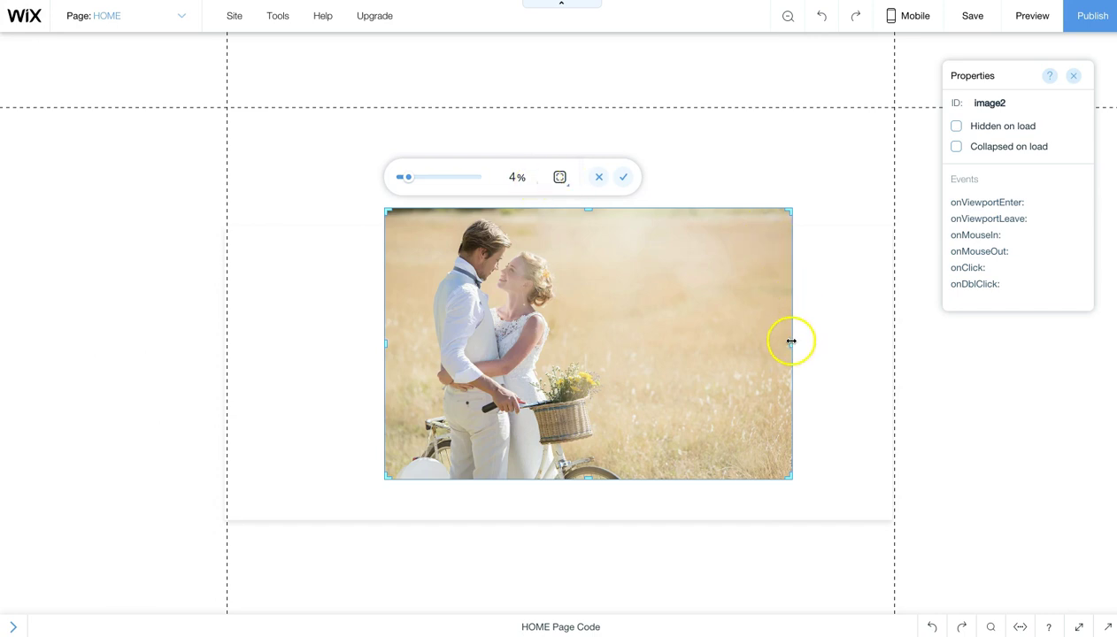
{"action": "left_click_drag", "start_coordinate": [791, 342], "coordinate": [643, 326]}
{"action": "left_click", "coordinate": [621, 175]}
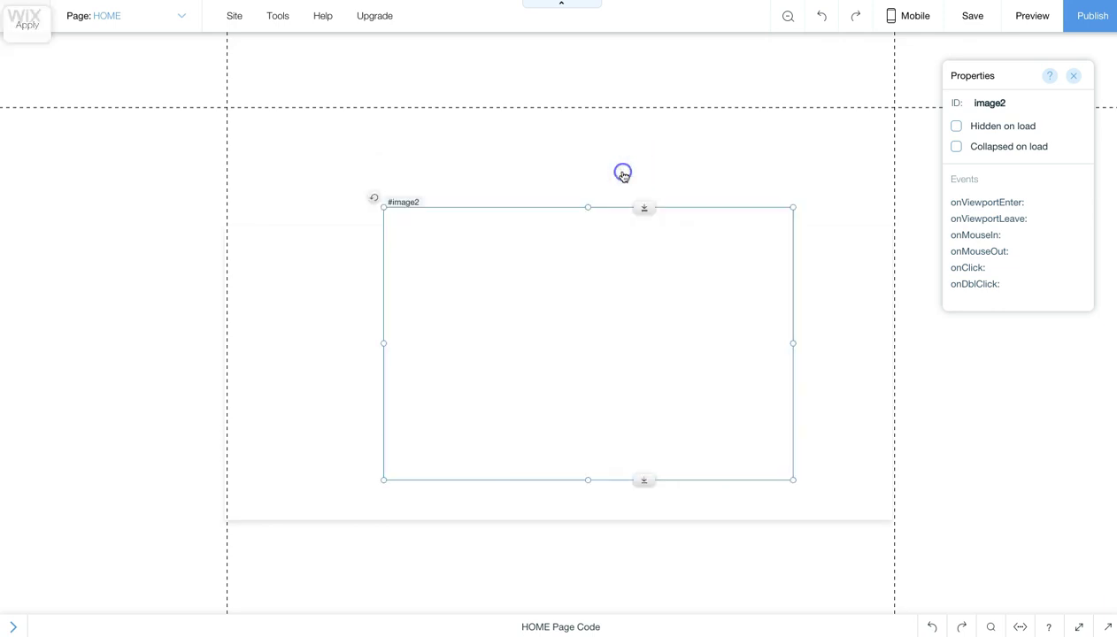
{"action": "left_click_drag", "start_coordinate": [591, 321], "coordinate": [458, 350]}
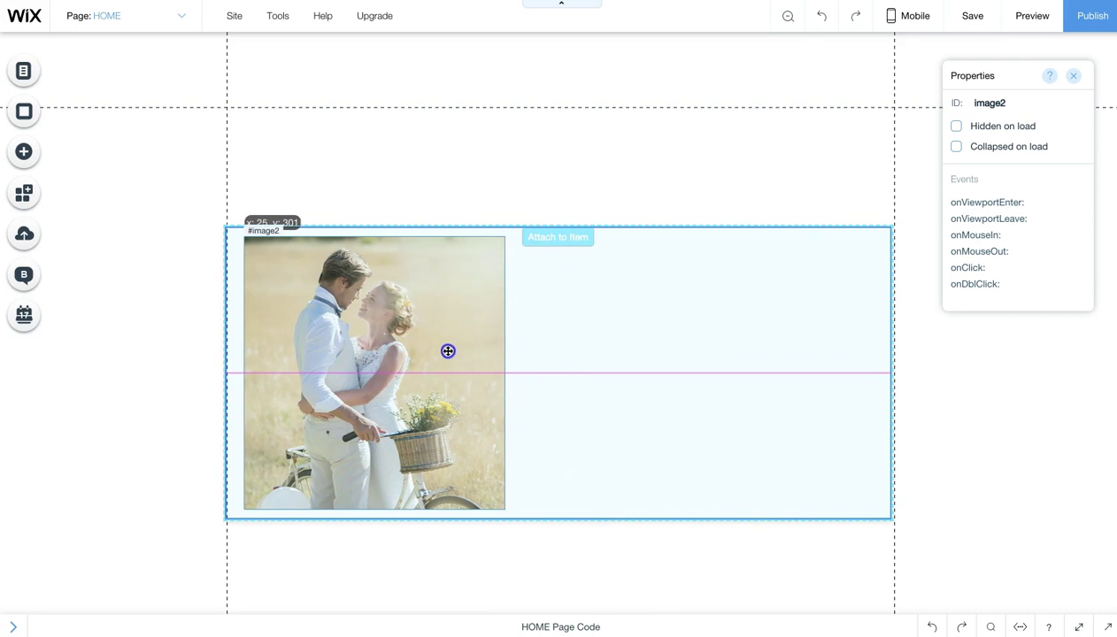
{"action": "left_click_drag", "start_coordinate": [446, 351], "coordinate": [442, 351]}
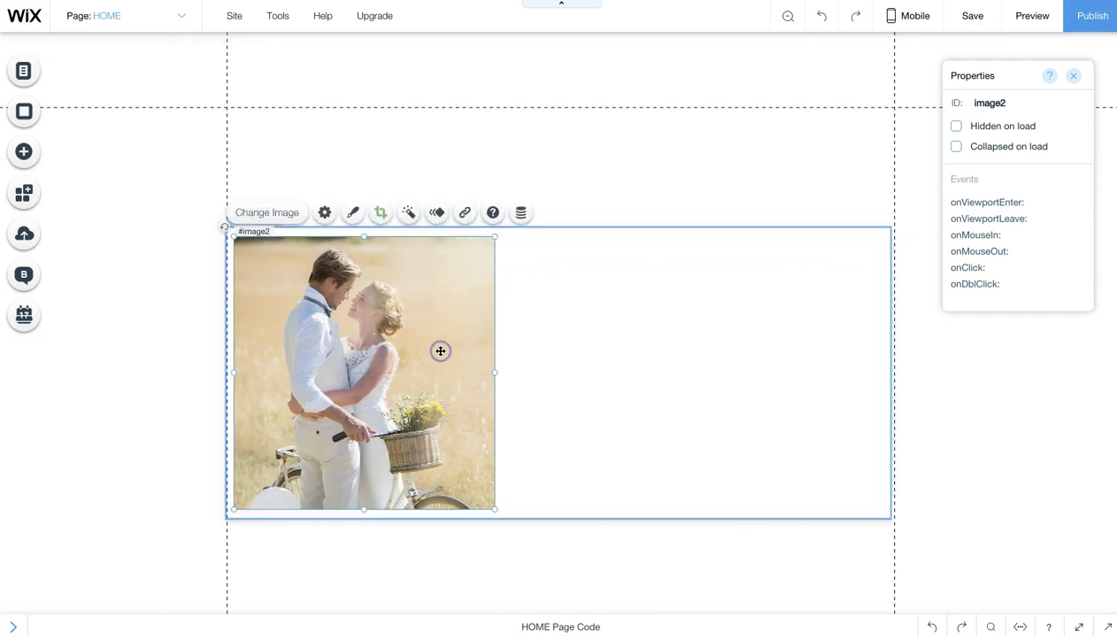
Step: Add a themed Heading 1 text to the repeater item, beside the upper part of the wedding photo
{"action": "left_click", "coordinate": [39, 150]}
{"action": "left_click", "coordinate": [64, 118]}
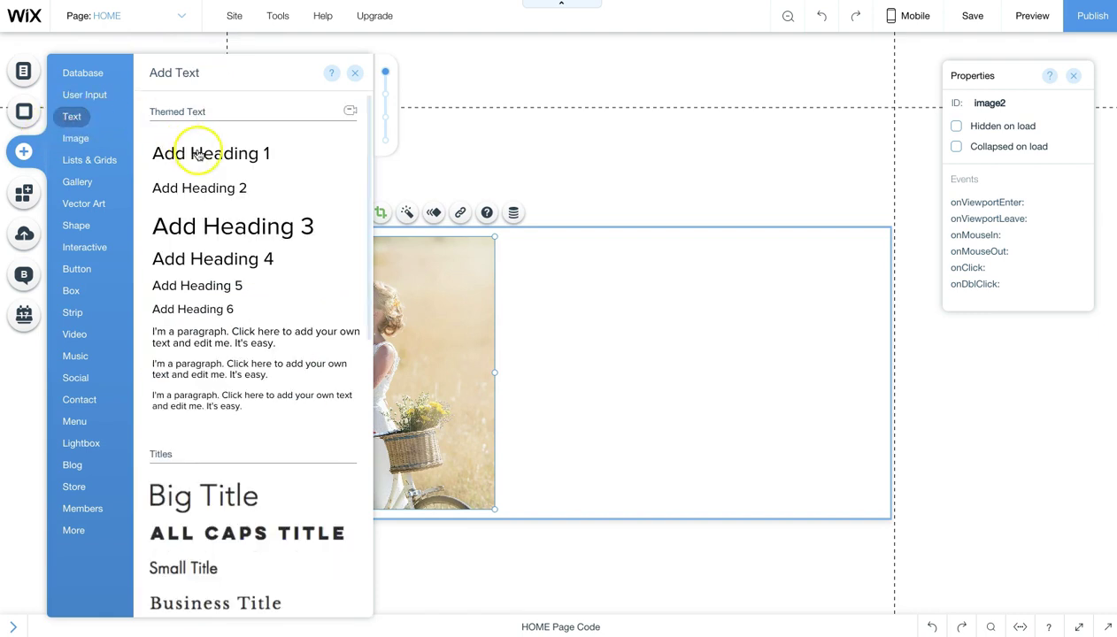
{"action": "left_click_drag", "start_coordinate": [212, 155], "coordinate": [573, 260]}
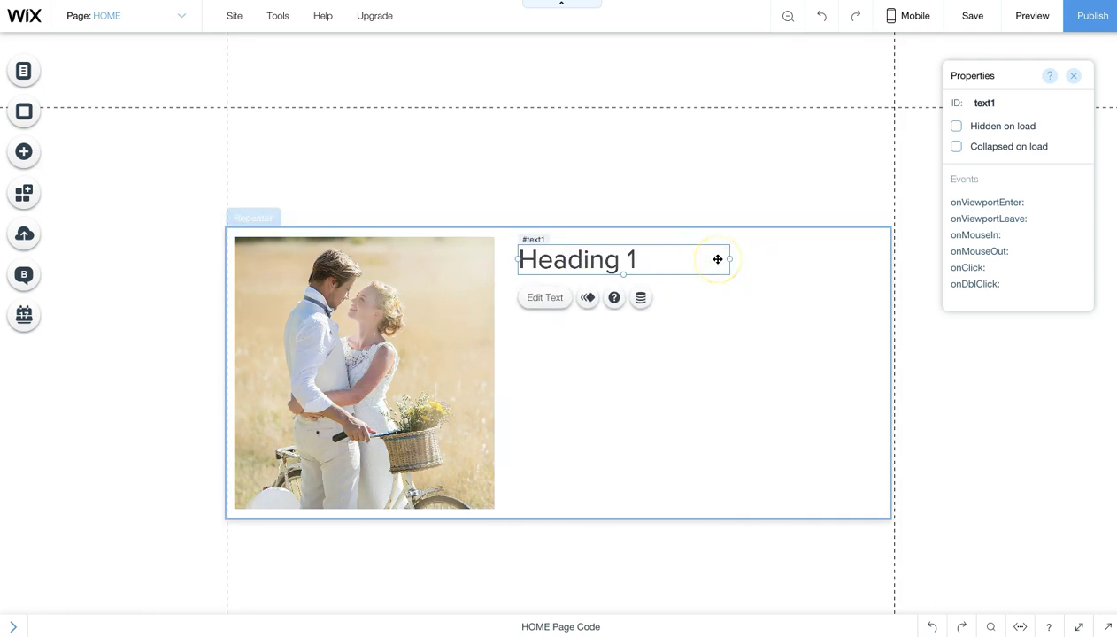
Step: Duplicate the heading, place the copy directly beneath it, and set the copy's font size to 20 px
{"action": "key", "text": "ctrl+d"}
{"action": "left_click_drag", "start_coordinate": [646, 281], "coordinate": [622, 291]}
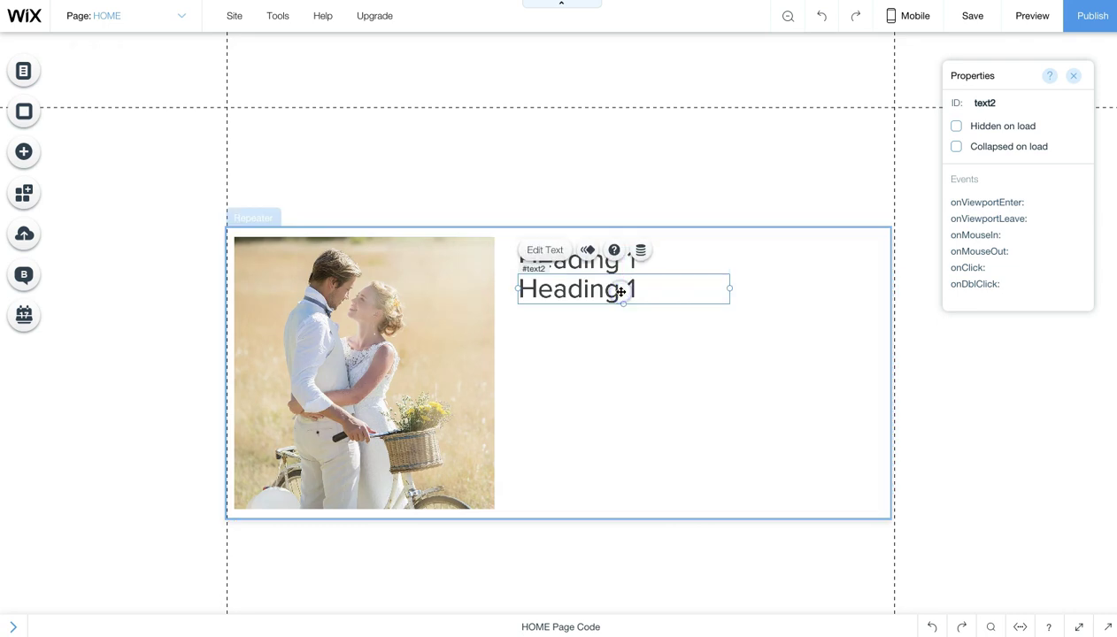
{"action": "left_click", "coordinate": [563, 257]}
{"action": "left_click", "coordinate": [915, 292]}
{"action": "type", "text": "20"}
{"action": "key", "text": "Return"}
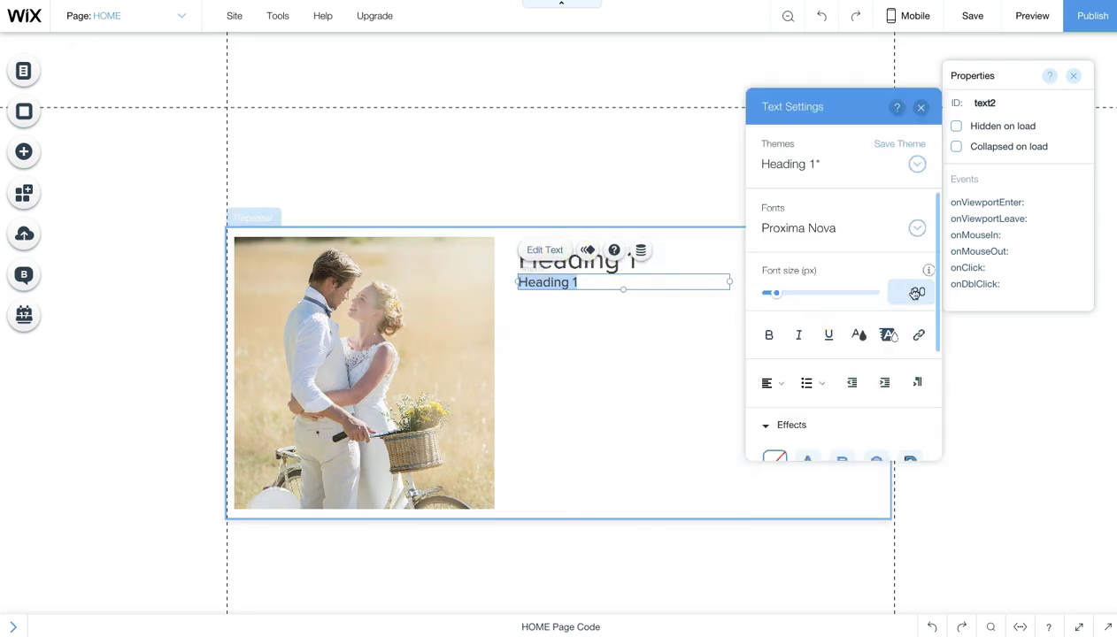
{"action": "left_click", "coordinate": [564, 368]}
{"action": "left_click", "coordinate": [553, 275]}
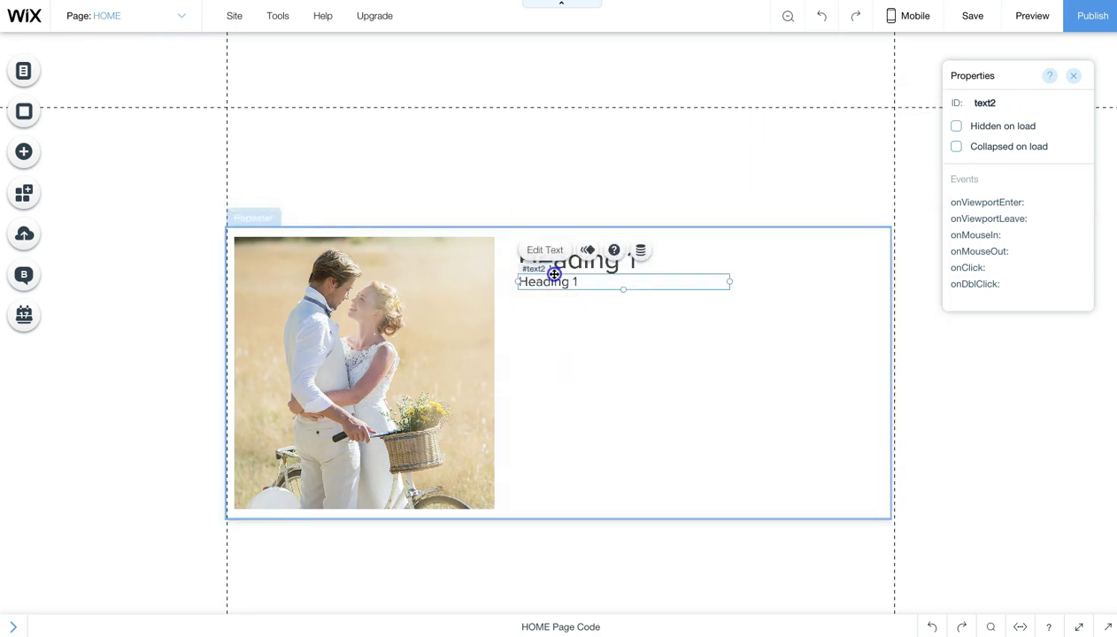
{"action": "left_click_drag", "start_coordinate": [554, 274], "coordinate": [553, 276]}
Step: Duplicate the smaller heading, place the copy below it, and enlarge its text box to fill the item's lower right area
{"action": "key", "text": "ctrl+d"}
{"action": "left_click", "coordinate": [579, 305]}
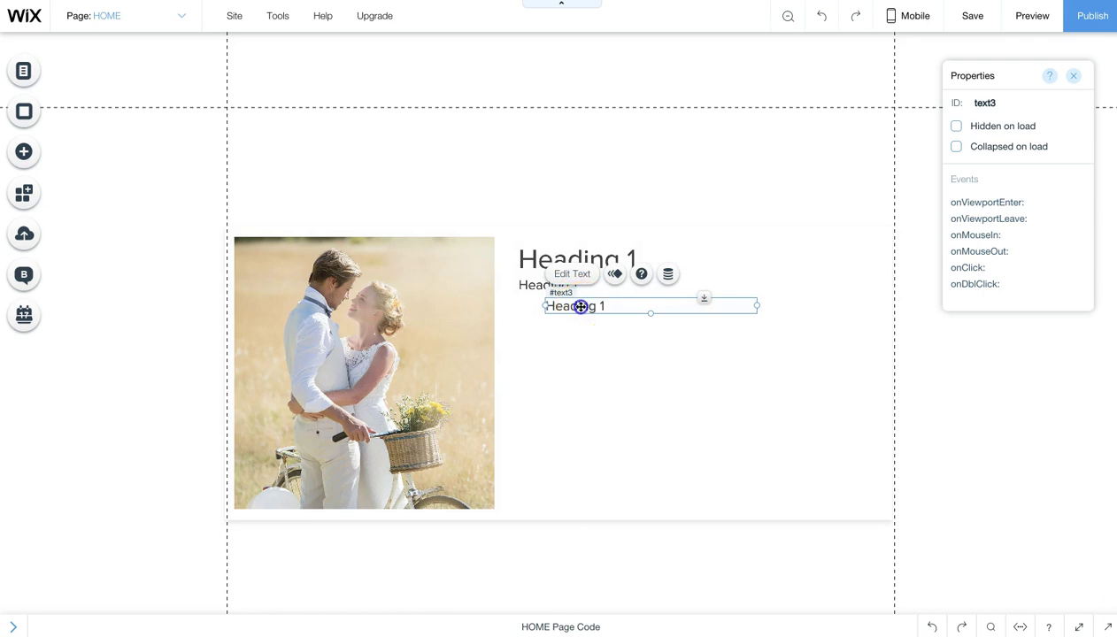
{"action": "left_click_drag", "start_coordinate": [577, 314], "coordinate": [556, 347]}
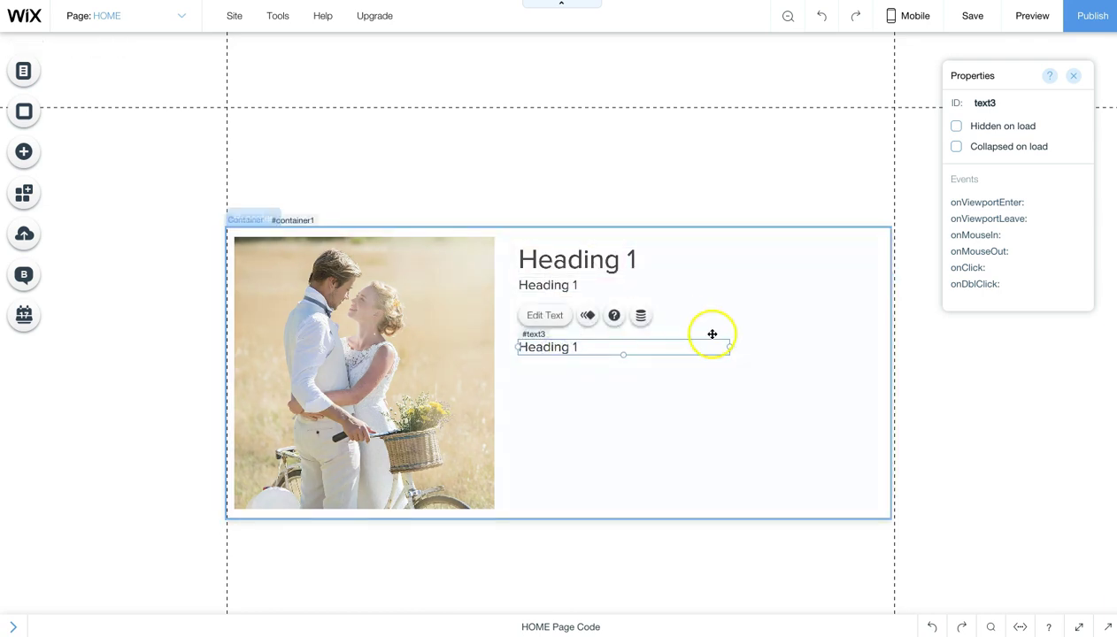
{"action": "left_click_drag", "start_coordinate": [730, 347], "coordinate": [887, 347]}
{"action": "left_click_drag", "start_coordinate": [702, 355], "coordinate": [693, 482]}
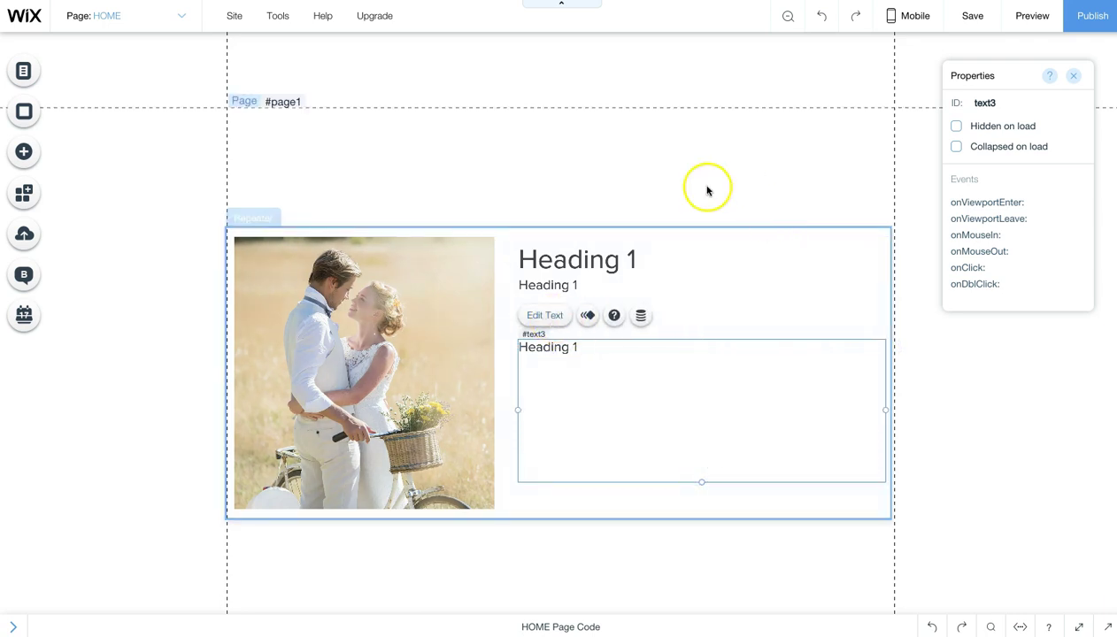
Step: Replace the lower text box's content with "Information here please. This is not a hint to anyone. :)" repeated six times
{"action": "left_click", "coordinate": [567, 320]}
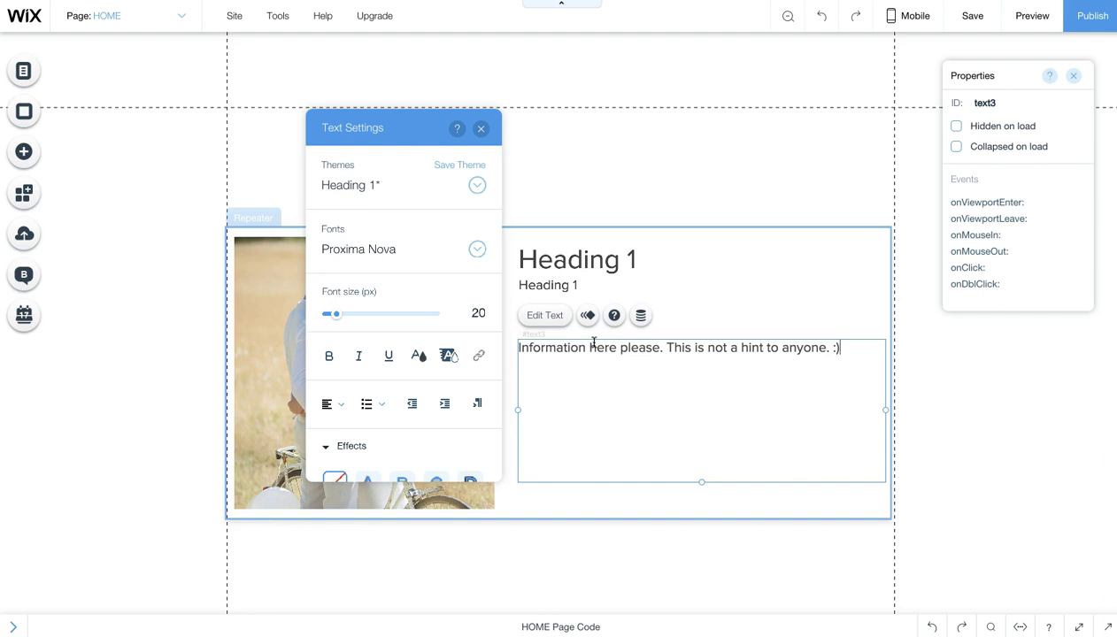
{"action": "key", "text": "ctrl+a"}
{"action": "type", "text": "Information here please. This is not a hint to anyone. :)"}
{"action": "key", "text": "ctrl+v"}
{"action": "key", "text": "ctrl+v"}
{"action": "type", "text": "Information here please. This is not a hint to anyone. :)"}
{"action": "key", "text": "ctrl+v"}
{"action": "key", "text": "ctrl+v"}
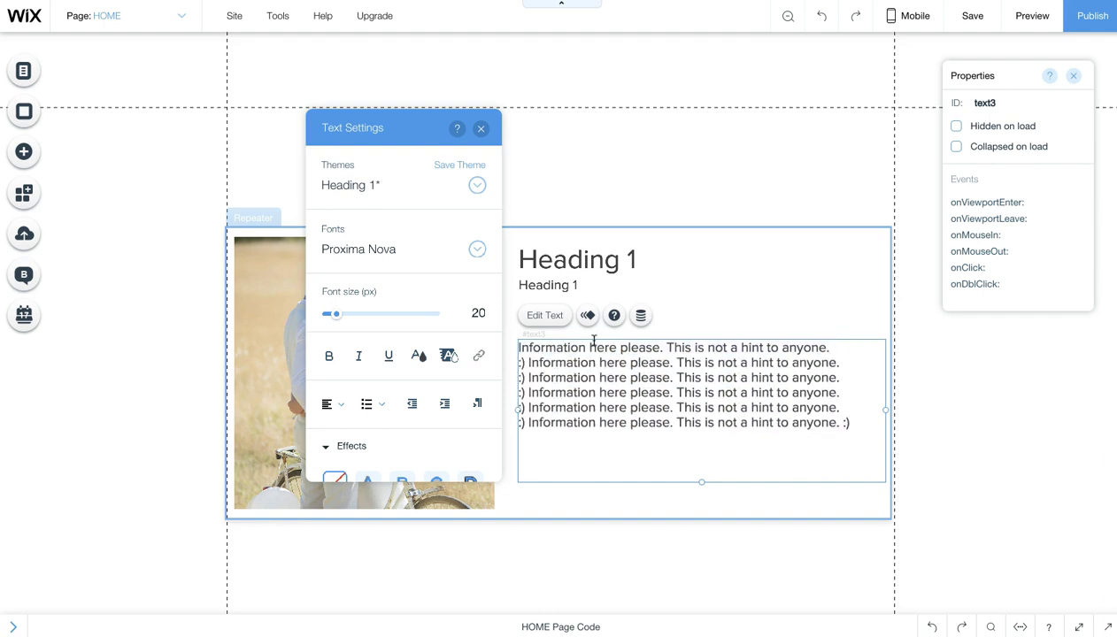
{"action": "left_click", "coordinate": [693, 154]}
Step: Add the outlined "Back to Top" text button to the repeater item, beneath the right end of the description
{"action": "left_click", "coordinate": [24, 152]}
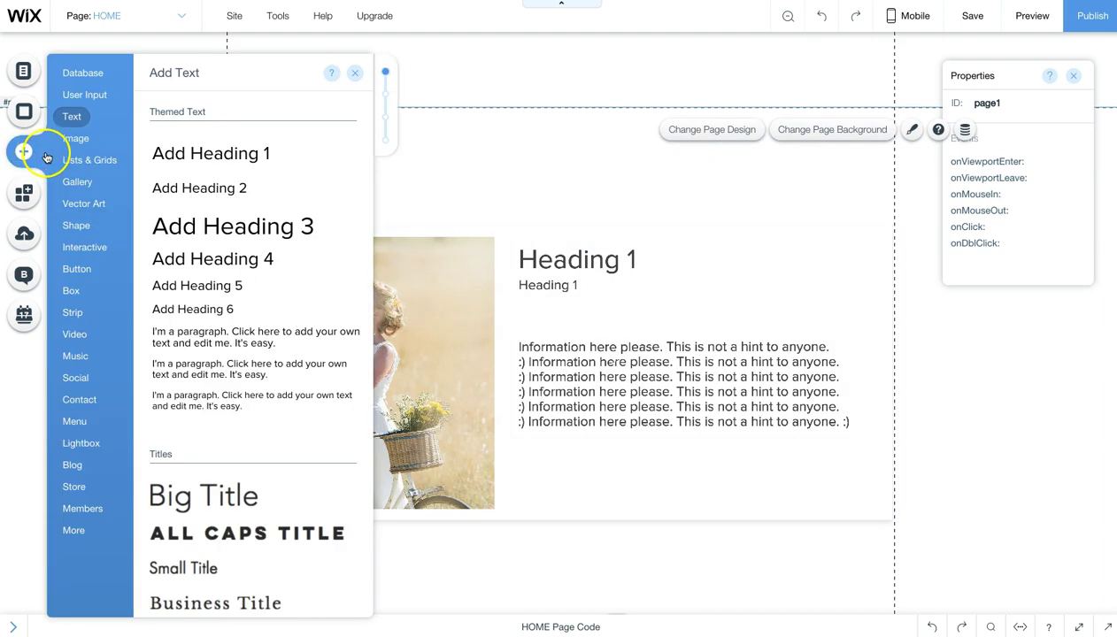
{"action": "mouse_move", "coordinate": [80, 268]}
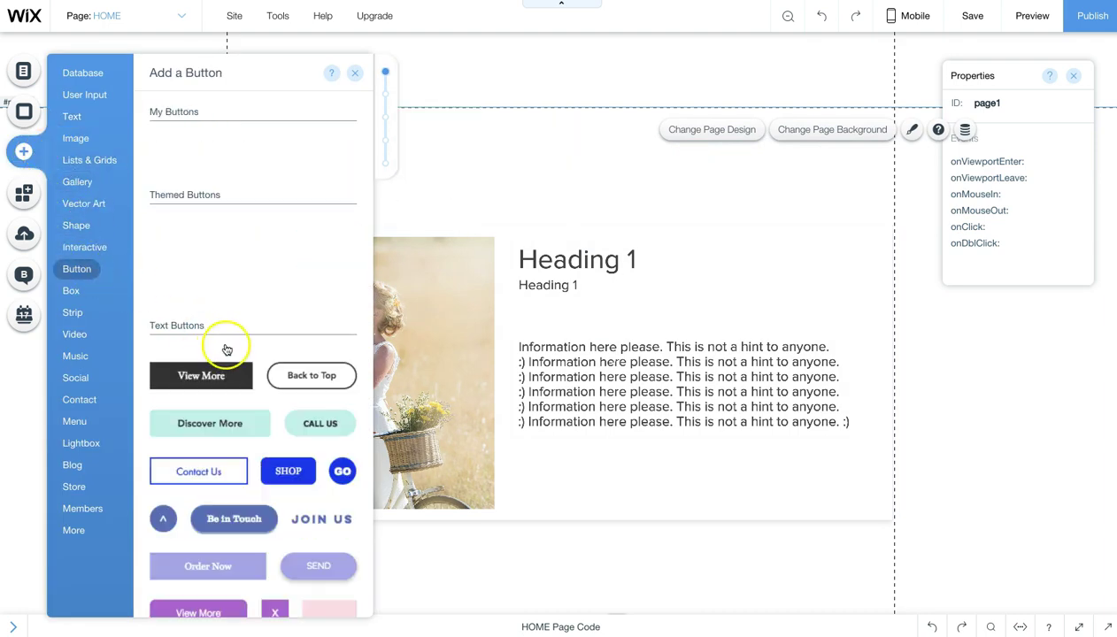
{"action": "left_click_drag", "start_coordinate": [583, 378], "coordinate": [794, 476]}
{"action": "left_click", "coordinate": [681, 205]}
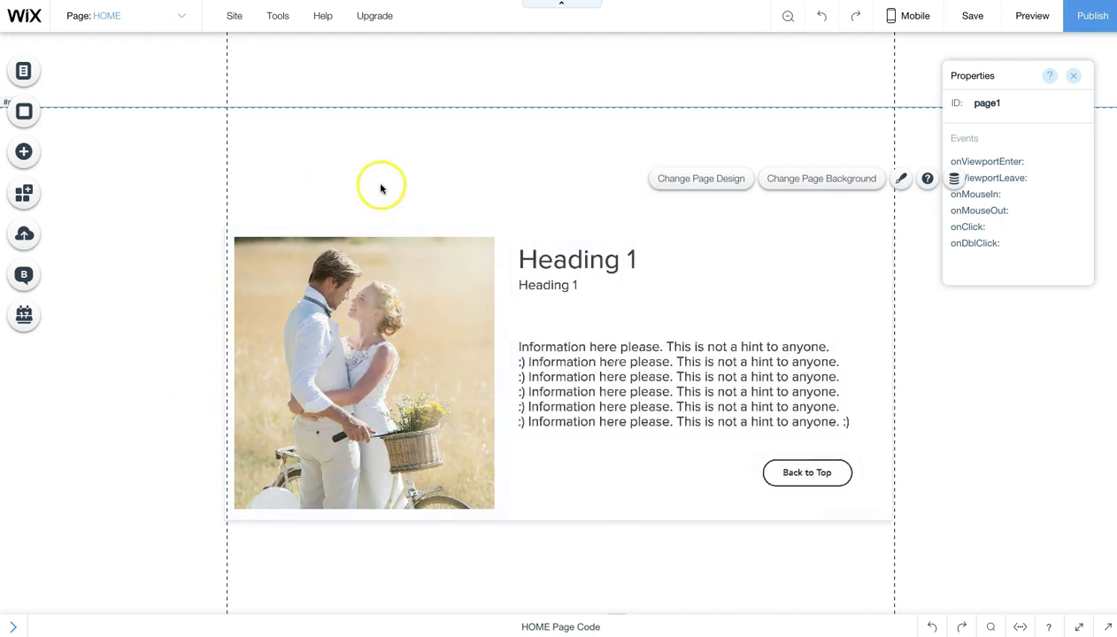
{"action": "left_click", "coordinate": [424, 181]}
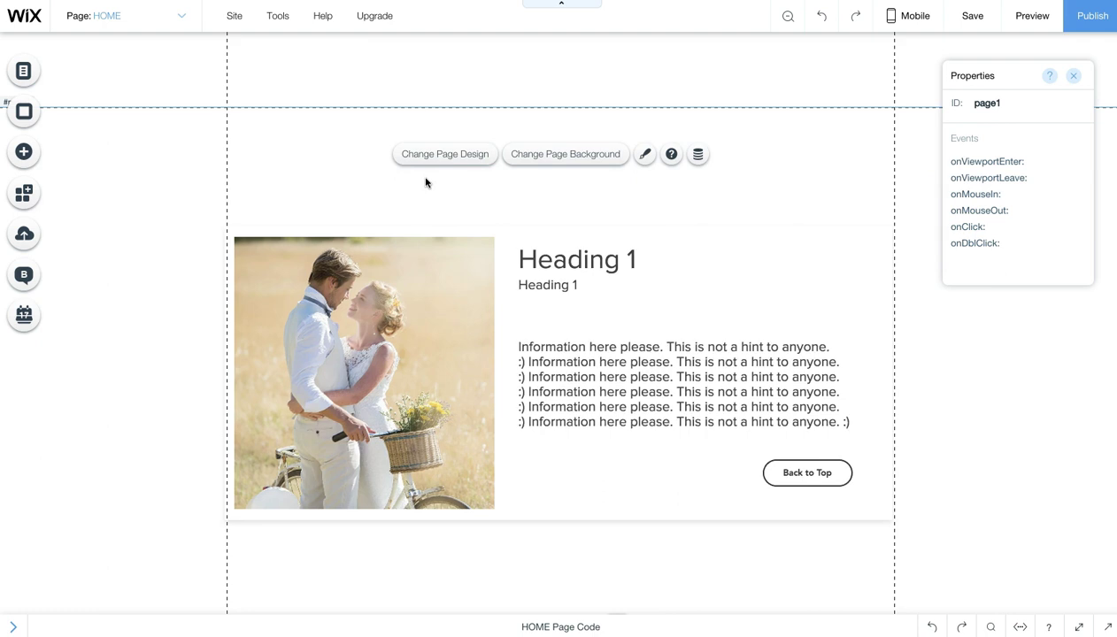
Step: Duplicate the repeater item twice to get three stacked items, and review the copies
{"action": "left_click", "coordinate": [504, 248]}
{"action": "scroll", "coordinate": [504, 248], "scroll_direction": "down", "scroll_amount": 2}
{"action": "scroll", "coordinate": [504, 248], "scroll_direction": "up", "scroll_amount": 2}
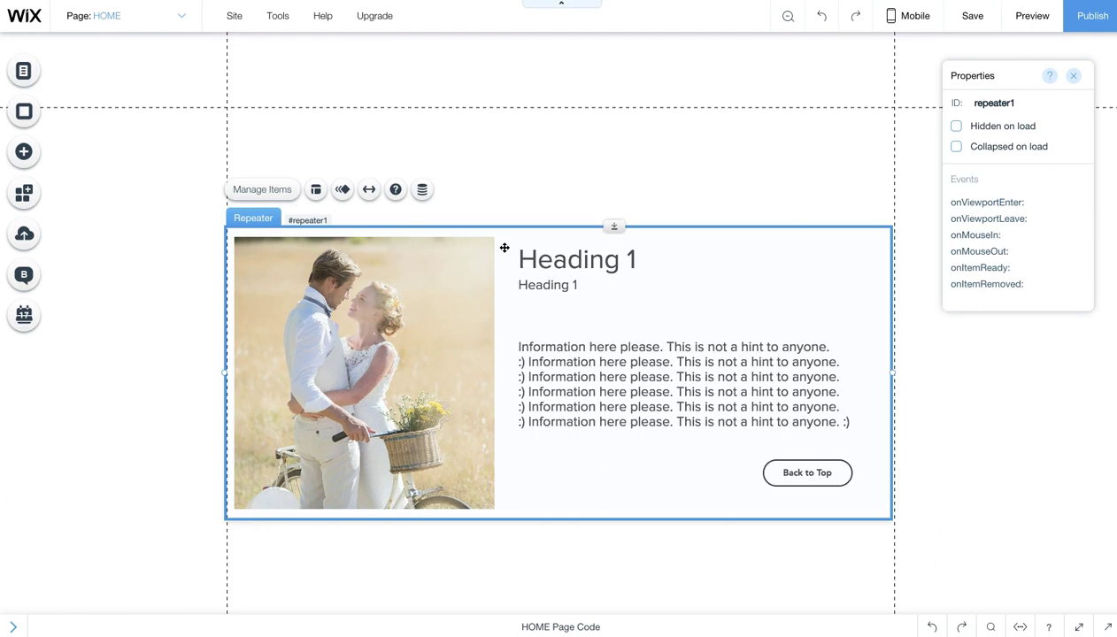
{"action": "left_click", "coordinate": [285, 197]}
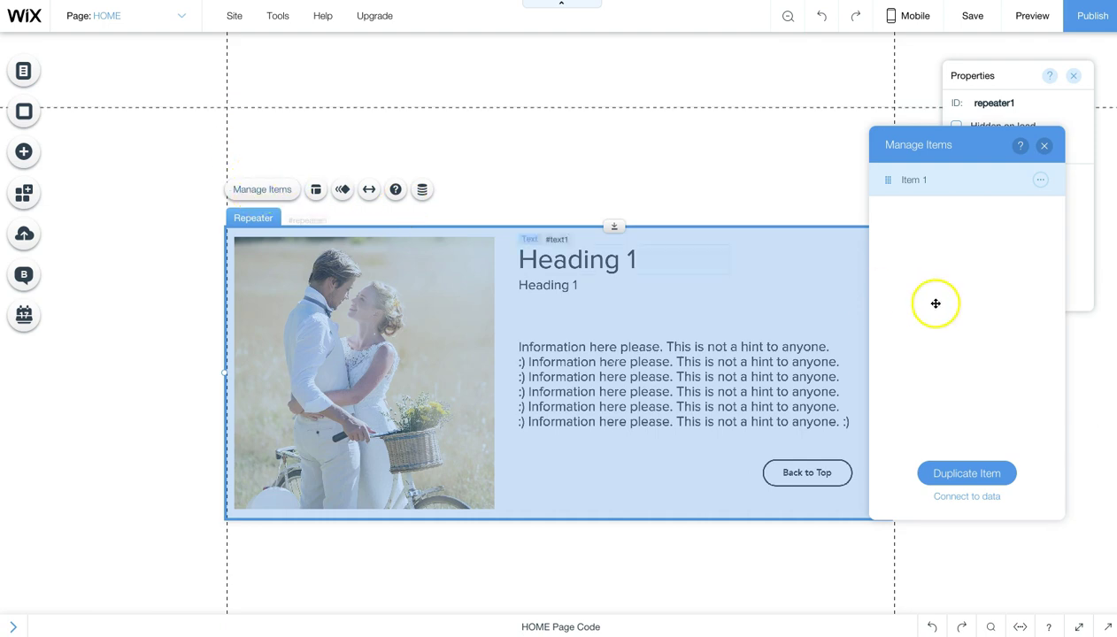
{"action": "left_click", "coordinate": [963, 484]}
{"action": "left_click", "coordinate": [963, 483]}
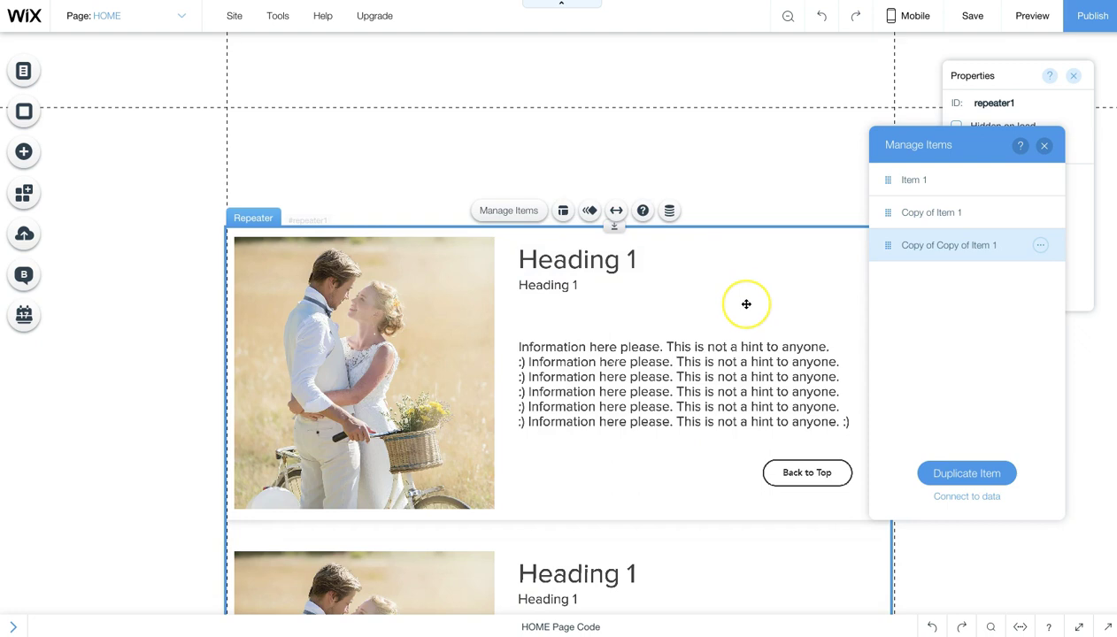
{"action": "scroll", "coordinate": [742, 301], "scroll_direction": "down", "scroll_amount": 5}
{"action": "scroll", "coordinate": [746, 304], "scroll_direction": "down", "scroll_amount": 2}
{"action": "scroll", "coordinate": [746, 304], "scroll_direction": "up", "scroll_amount": 7}
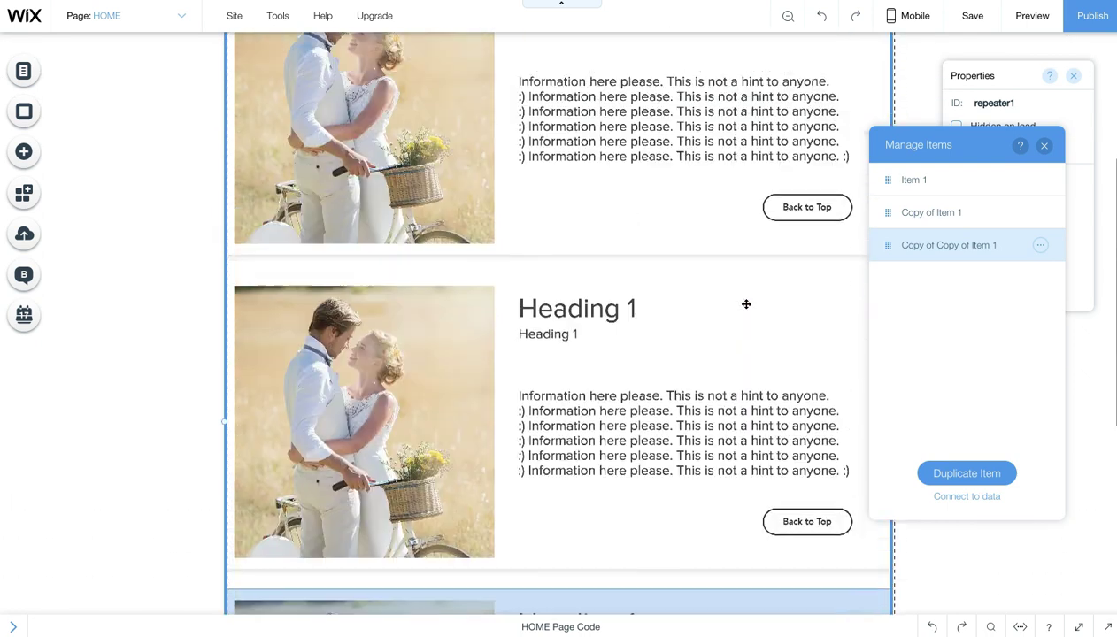
Step: Delete both copies from the repeater, keeping only Item 1
{"action": "left_click", "coordinate": [1042, 245]}
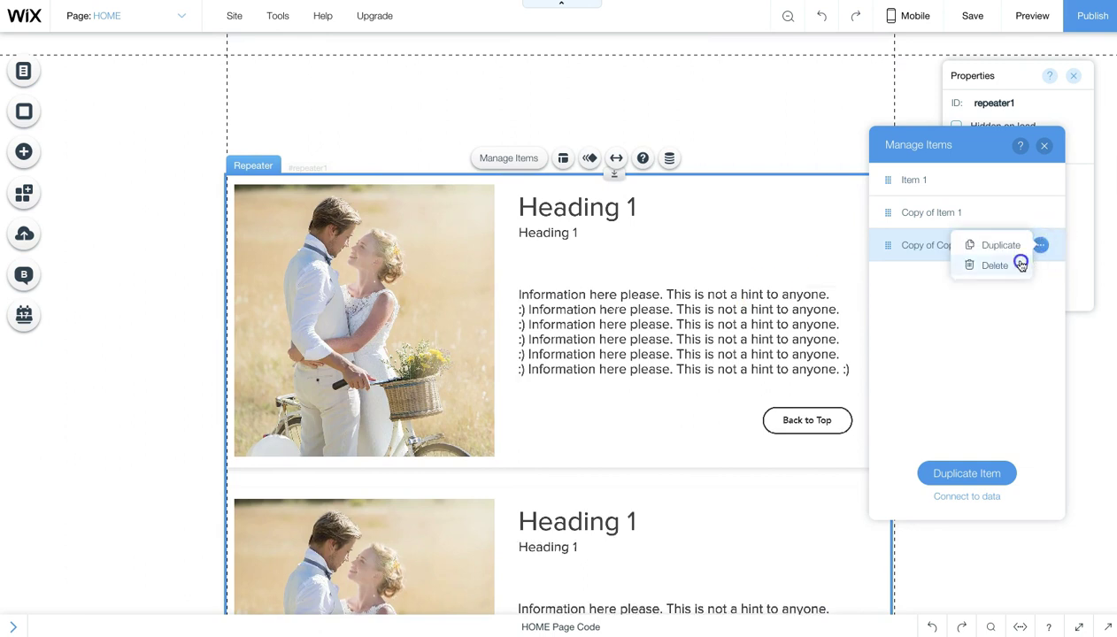
{"action": "left_click", "coordinate": [1020, 263]}
{"action": "left_click", "coordinate": [1040, 216]}
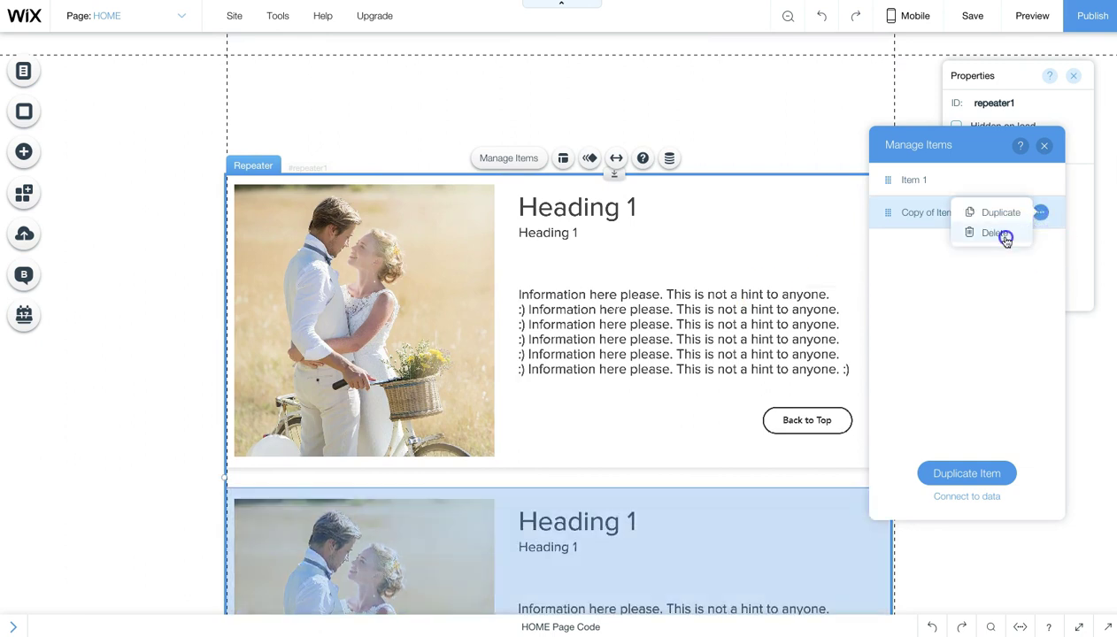
{"action": "left_click", "coordinate": [1000, 234]}
{"action": "left_click", "coordinate": [797, 118]}
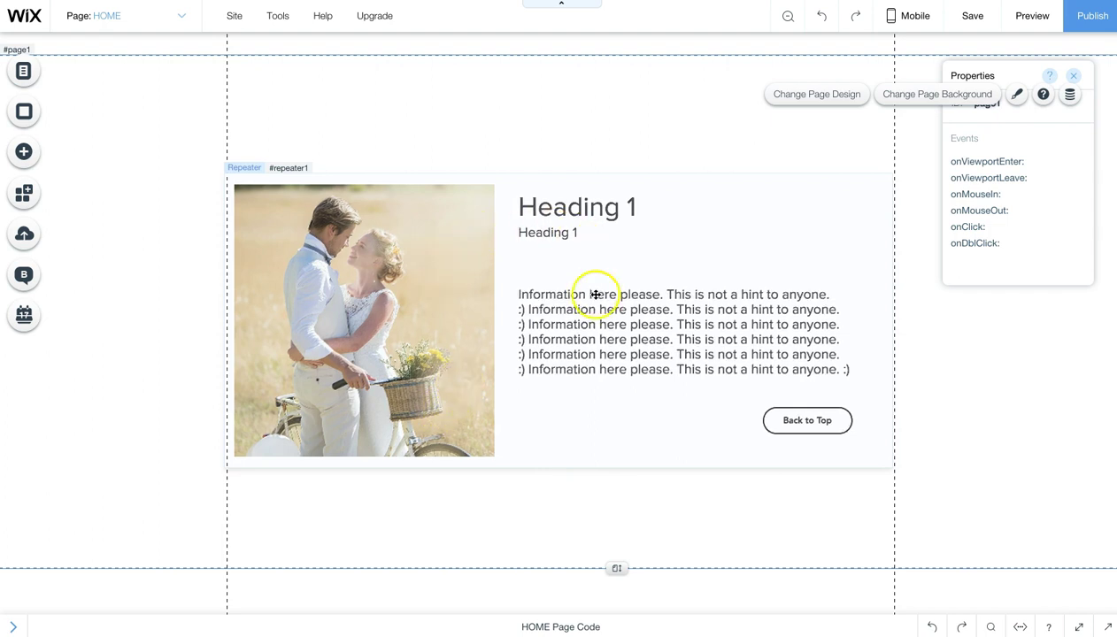
Step: Switch to the Me To You Box site's Testimonials page, examine its repeated photo-and-text layout, and return to the Wix editor
{"action": "scroll", "coordinate": [573, 390], "scroll_direction": "down", "scroll_amount": 1}
{"action": "scroll", "coordinate": [574, 390], "scroll_direction": "up", "scroll_amount": 2}
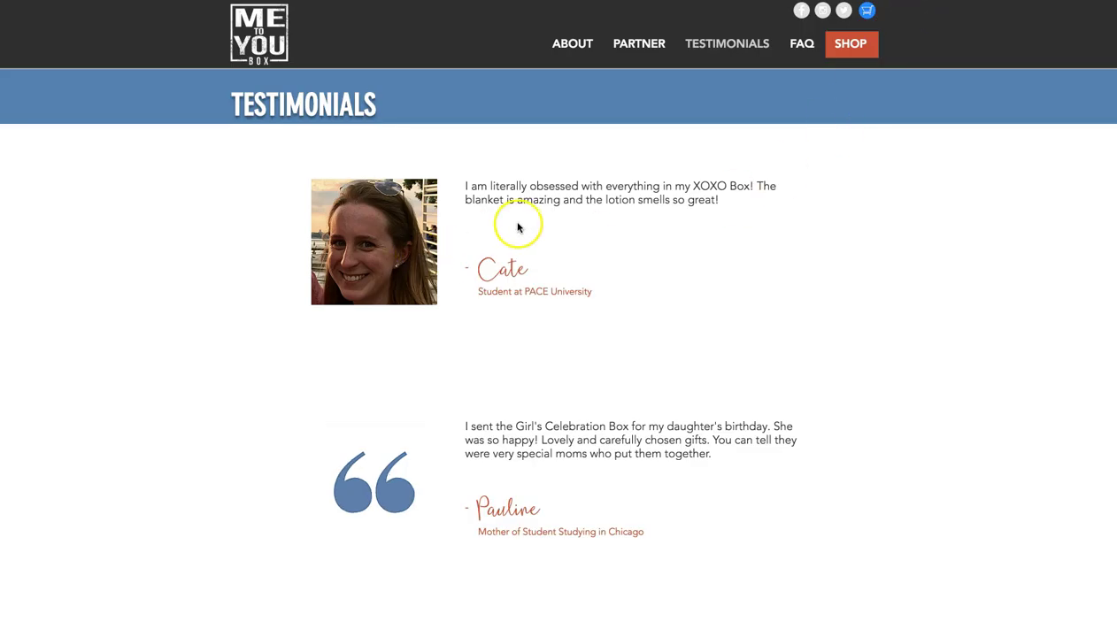
{"action": "scroll", "coordinate": [519, 227], "scroll_direction": "down", "scroll_amount": 3}
{"action": "scroll", "coordinate": [520, 226], "scroll_direction": "down", "scroll_amount": 3}
{"action": "scroll", "coordinate": [520, 226], "scroll_direction": "up", "scroll_amount": 6}
{"action": "left_click", "coordinate": [533, 212]}
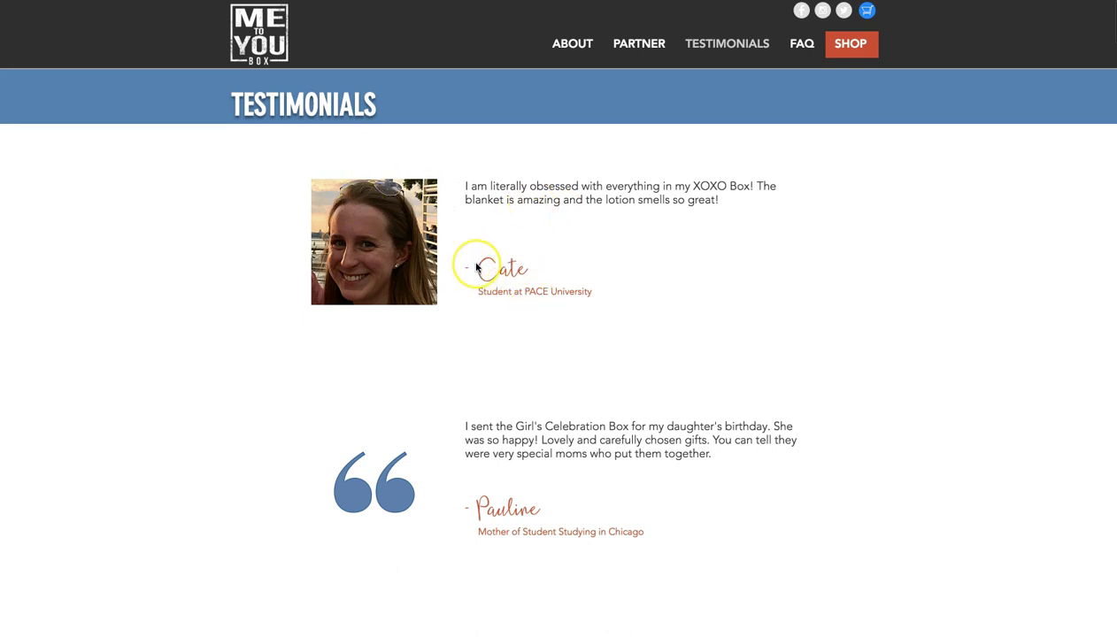
{"action": "scroll", "coordinate": [477, 266], "scroll_direction": "down", "scroll_amount": 3}
{"action": "scroll", "coordinate": [476, 267], "scroll_direction": "down", "scroll_amount": 12}
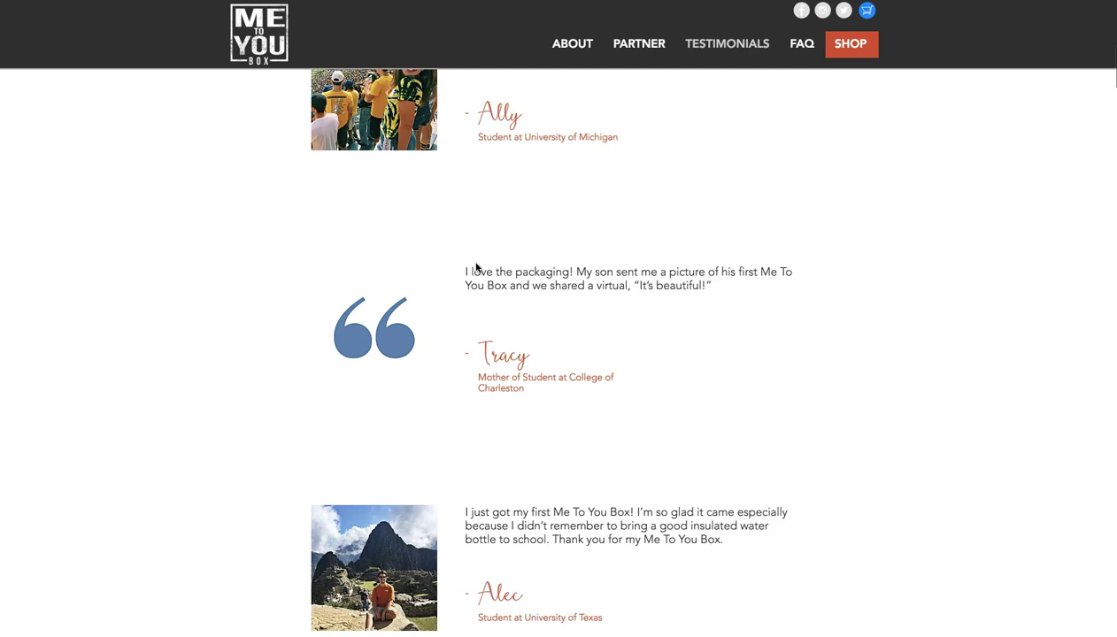
{"action": "scroll", "coordinate": [476, 267], "scroll_direction": "down", "scroll_amount": 12}
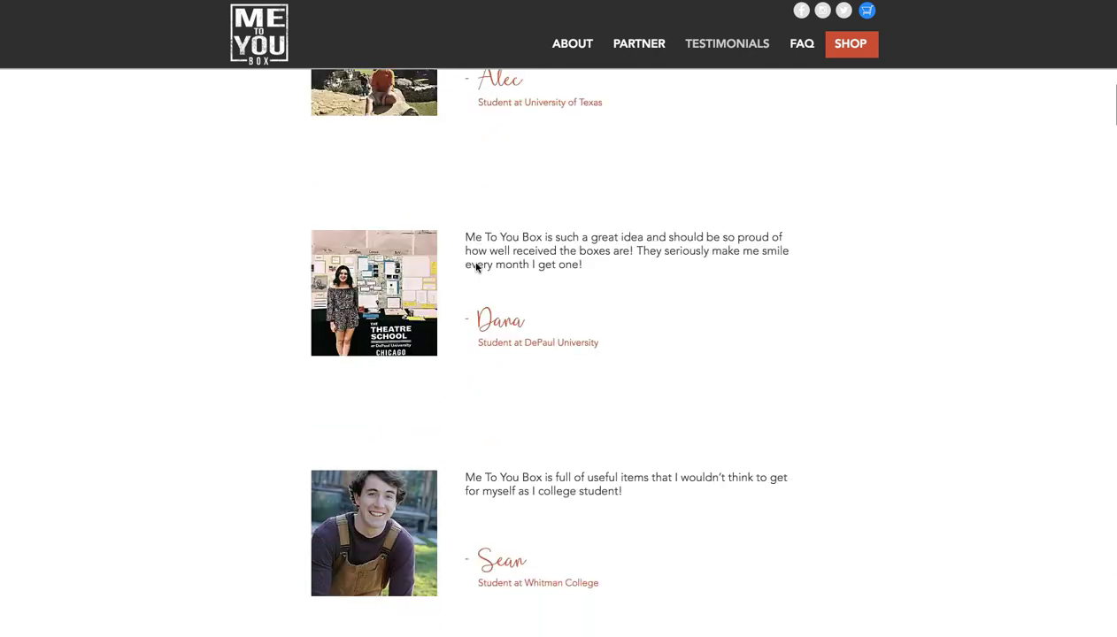
{"action": "scroll", "coordinate": [476, 267], "scroll_direction": "down", "scroll_amount": 13}
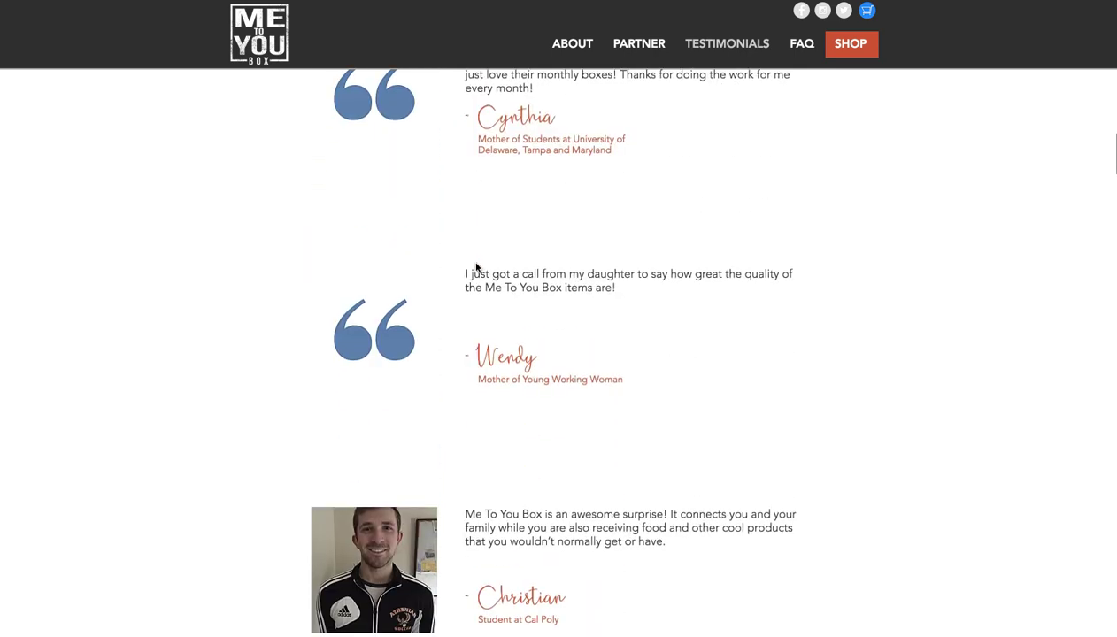
{"action": "scroll", "coordinate": [476, 267], "scroll_direction": "down", "scroll_amount": 5}
{"action": "scroll", "coordinate": [476, 267], "scroll_direction": "up", "scroll_amount": 13}
{"action": "left_click", "coordinate": [956, 23]}
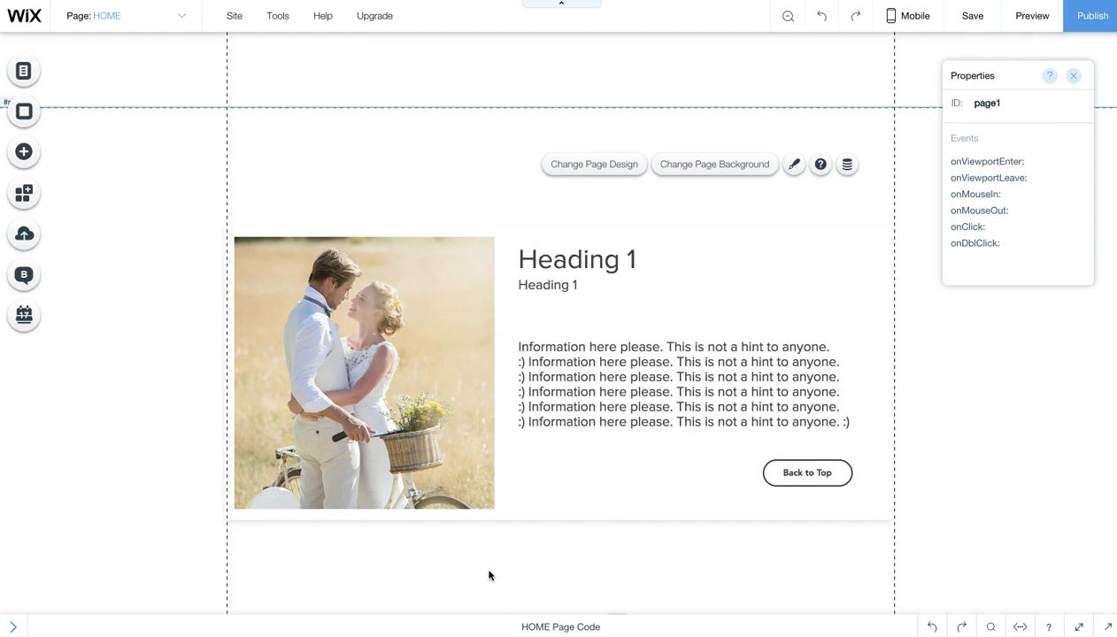
Step: Move the large heading and the smaller heading onto the upper left part of the wedding photo
{"action": "left_click", "coordinate": [514, 518]}
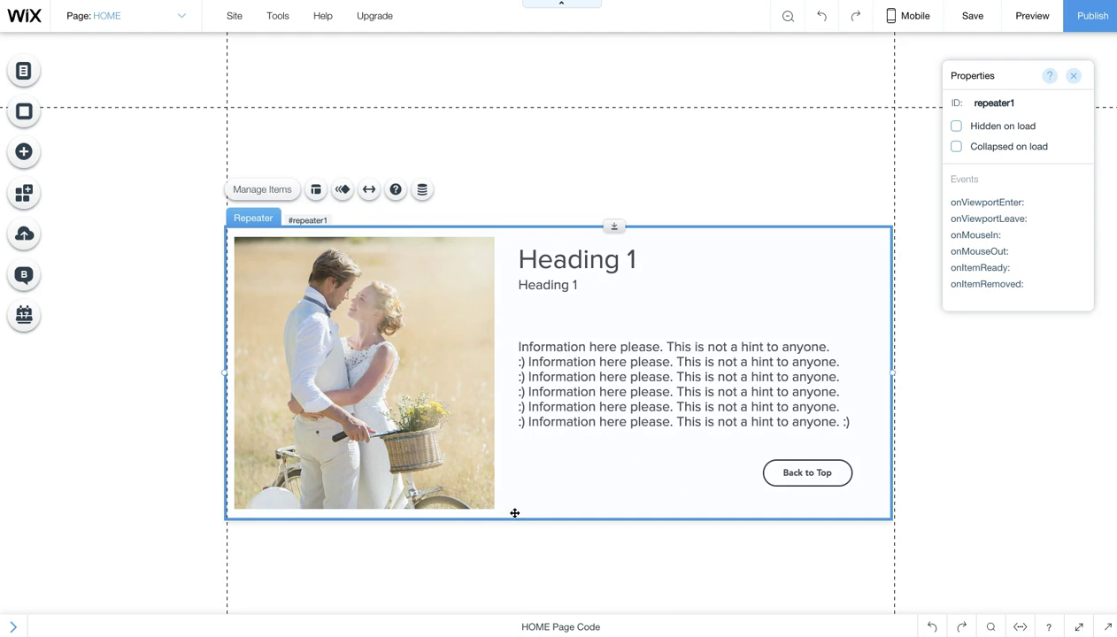
{"action": "left_click", "coordinate": [584, 276]}
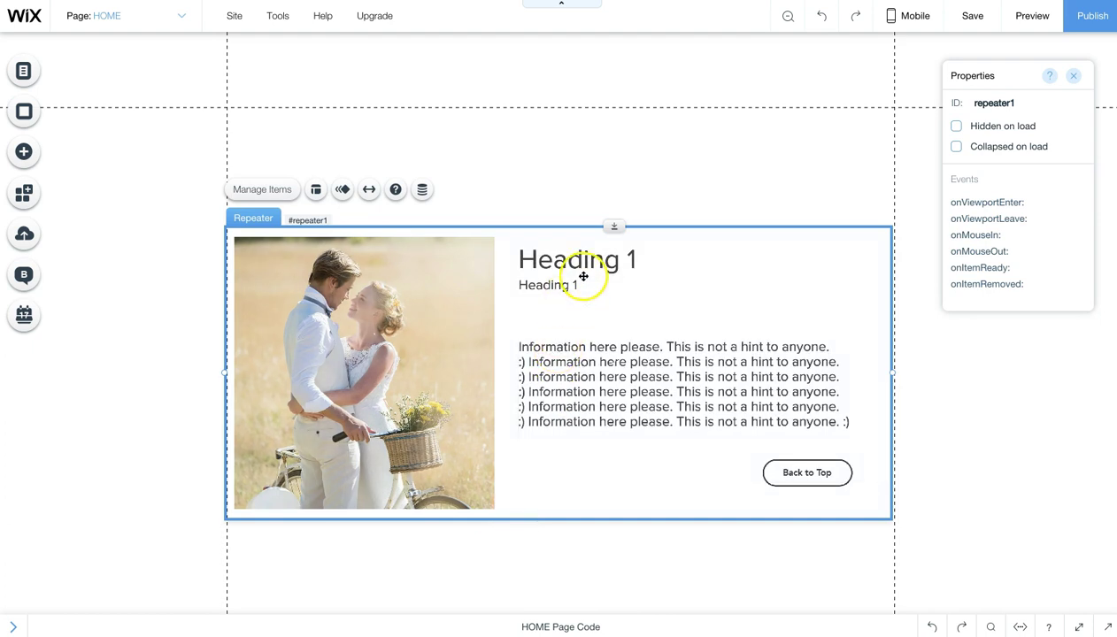
{"action": "left_click_drag", "start_coordinate": [571, 252], "coordinate": [300, 255]}
{"action": "left_click_drag", "start_coordinate": [568, 287], "coordinate": [287, 295]}
Step: Move the description text onto the wedding photo and narrow its text box to fit within the photo's width
{"action": "left_click", "coordinate": [706, 434]}
{"action": "left_click_drag", "start_coordinate": [738, 366], "coordinate": [458, 363]}
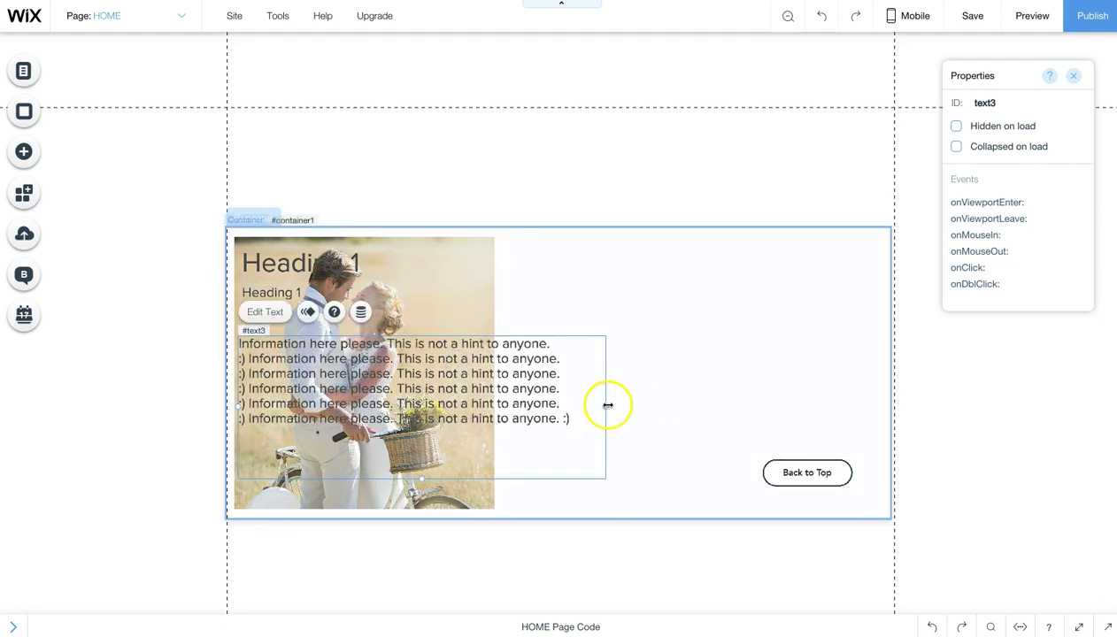
{"action": "left_click_drag", "start_coordinate": [607, 406], "coordinate": [481, 392]}
Step: Move the "Back to Top" button onto the photo beside the smaller heading, and narrow the item container to the photo's width
{"action": "left_click_drag", "start_coordinate": [808, 474], "coordinate": [428, 298]}
{"action": "left_click", "coordinate": [616, 331]}
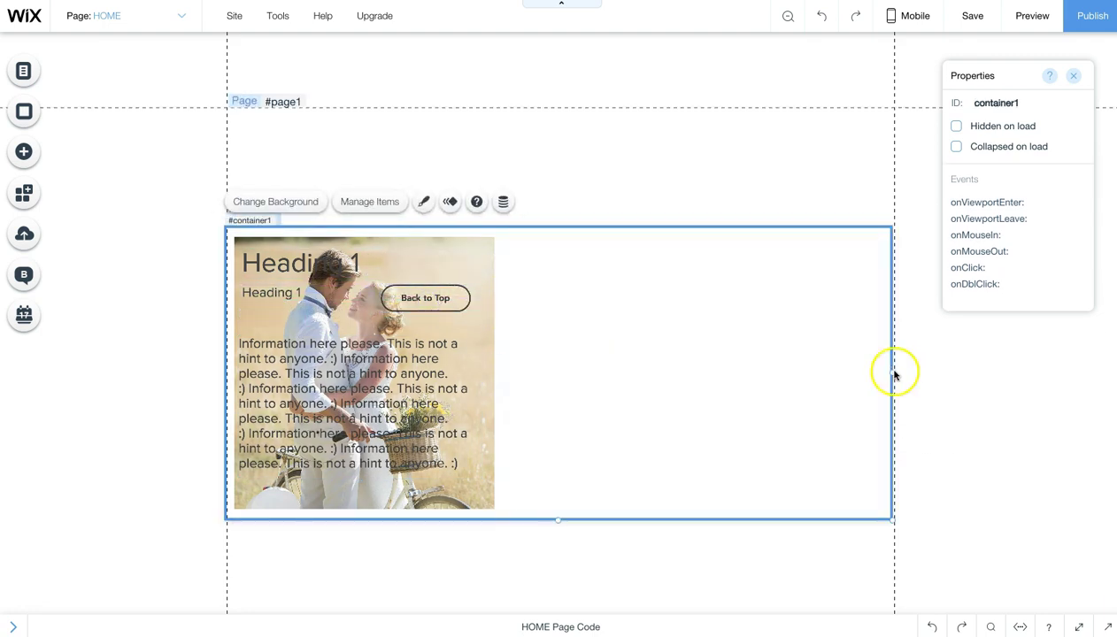
{"action": "left_click_drag", "start_coordinate": [894, 375], "coordinate": [501, 317]}
Step: Duplicate the narrowed repeater item once so two items sit side by side
{"action": "left_click", "coordinate": [355, 205]}
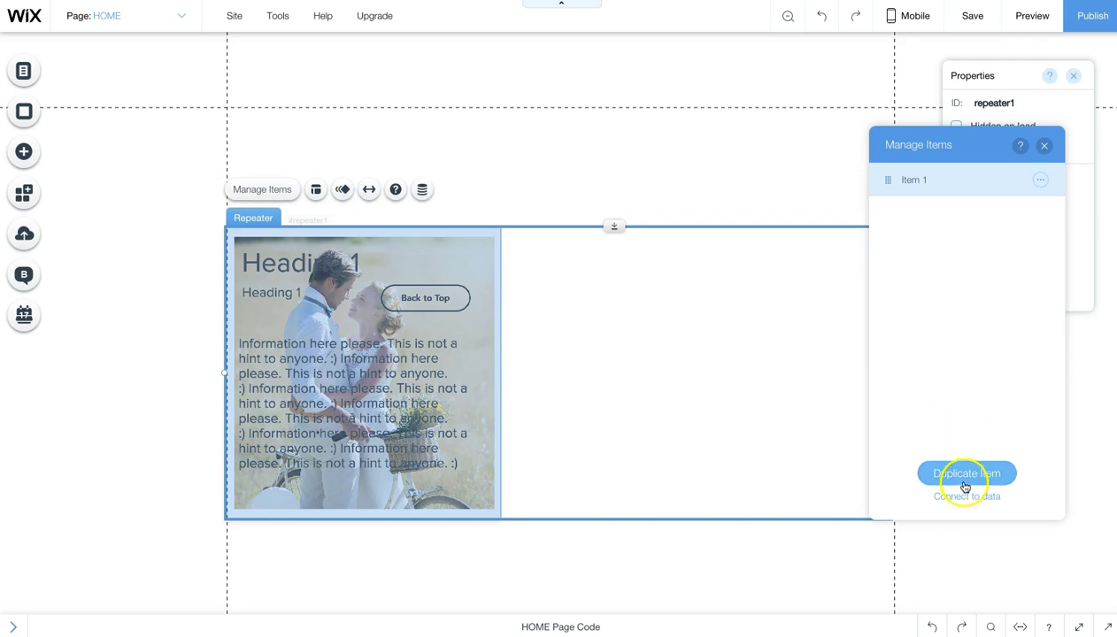
{"action": "left_click", "coordinate": [965, 475]}
{"action": "left_click", "coordinate": [763, 577]}
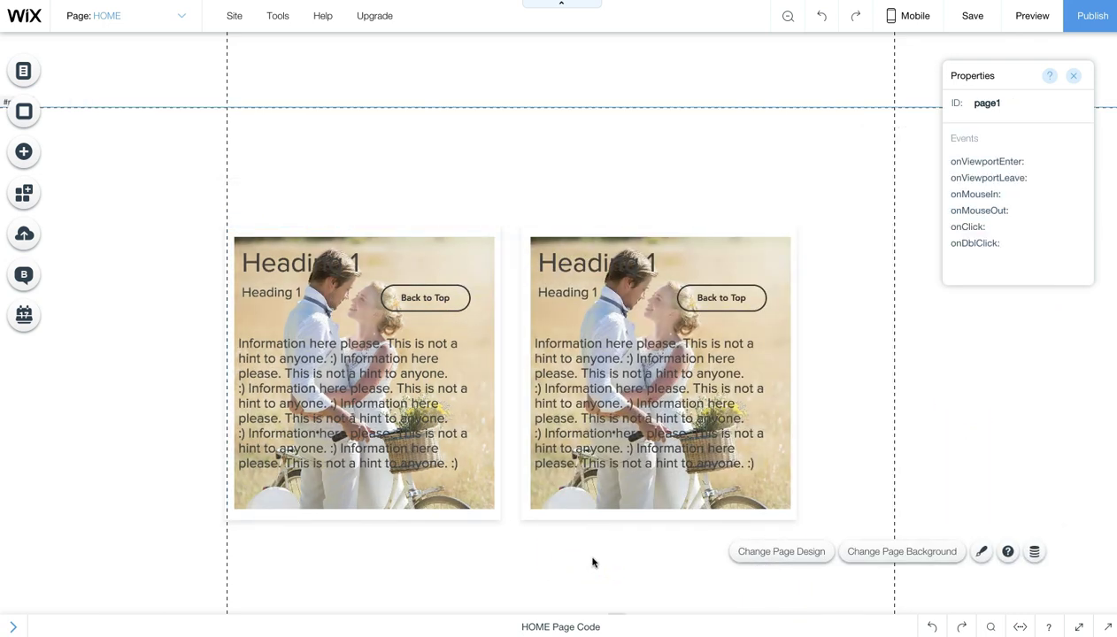
Step: Set the alignment of the repeater's items to Center
{"action": "left_click", "coordinate": [500, 322]}
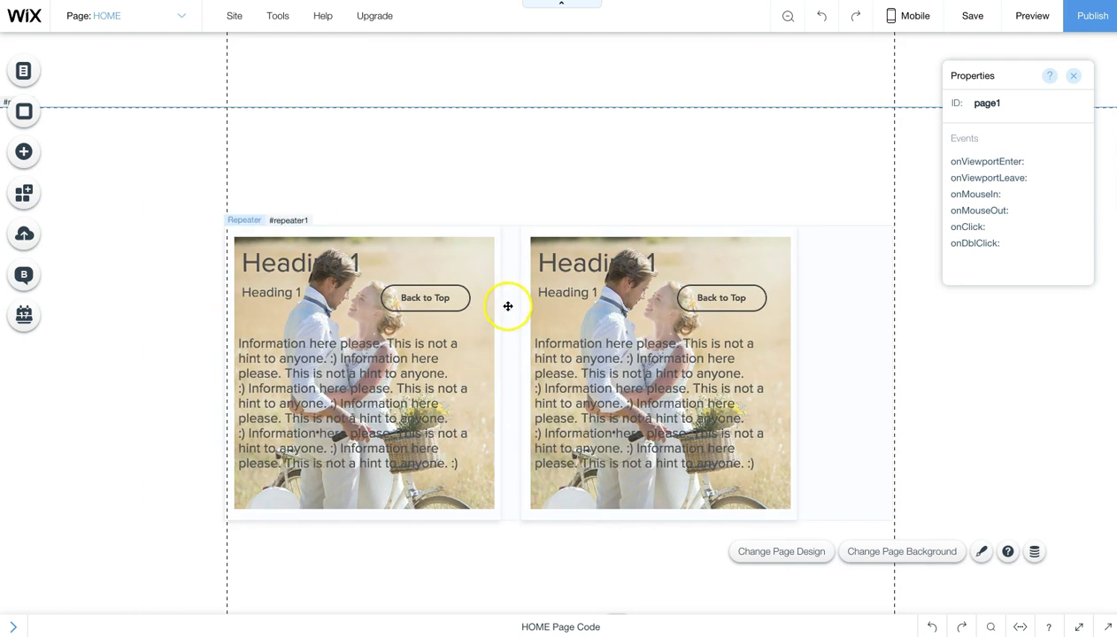
{"action": "left_click", "coordinate": [512, 309]}
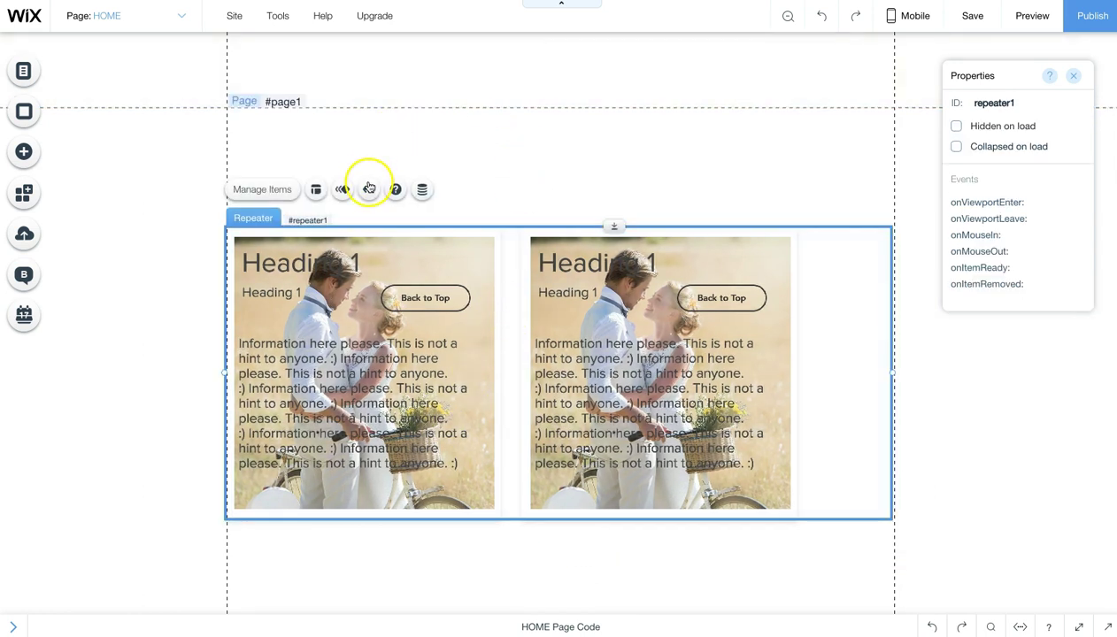
{"action": "left_click", "coordinate": [320, 190]}
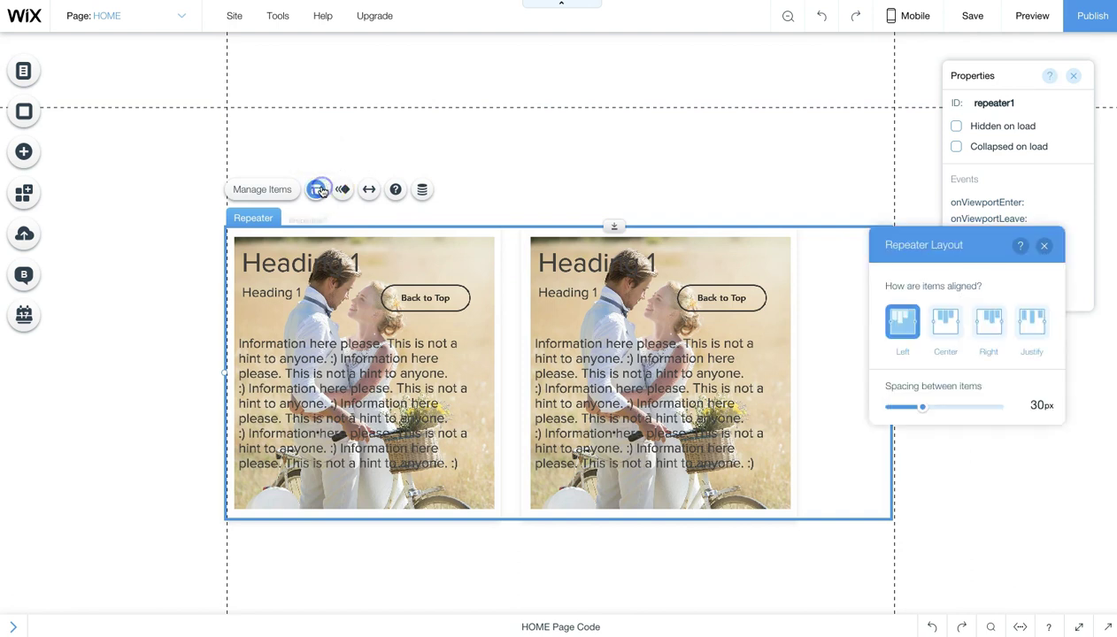
{"action": "left_click", "coordinate": [955, 320]}
{"action": "left_click", "coordinate": [807, 108]}
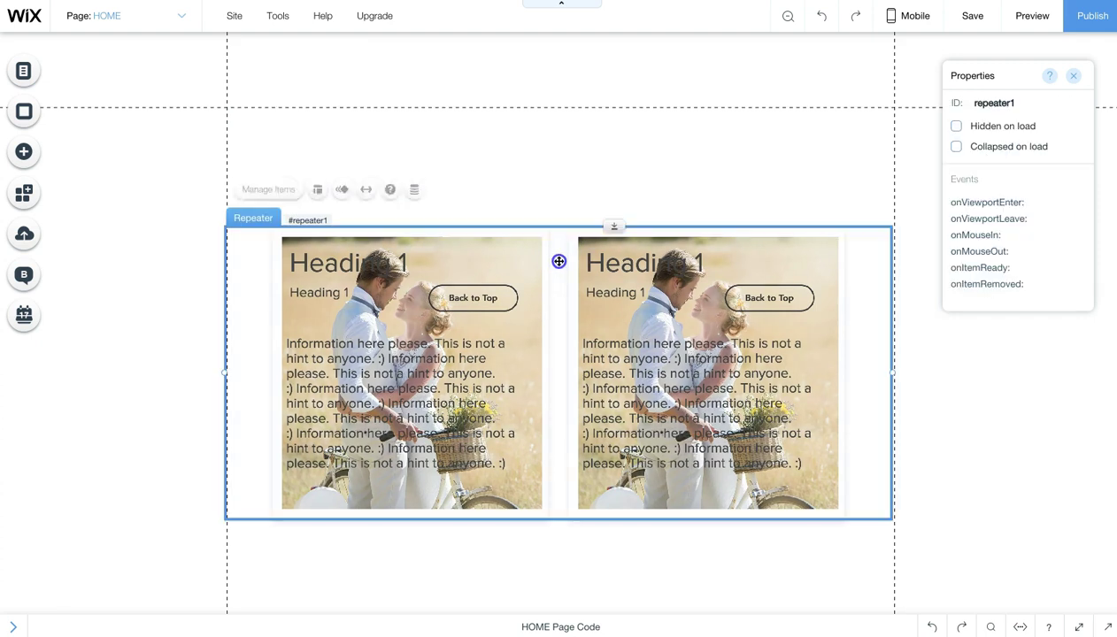
Step: Set the spacing between the repeater's items to 79 px and compare Right and Left alignment, ending on Center
{"action": "left_click", "coordinate": [316, 190]}
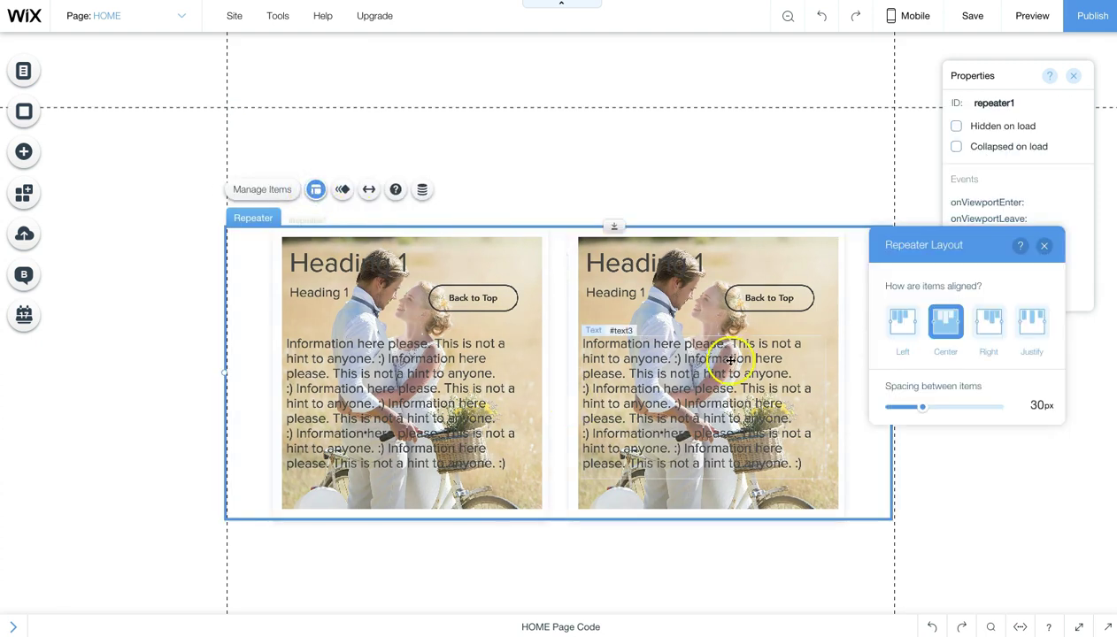
{"action": "left_click", "coordinate": [994, 328]}
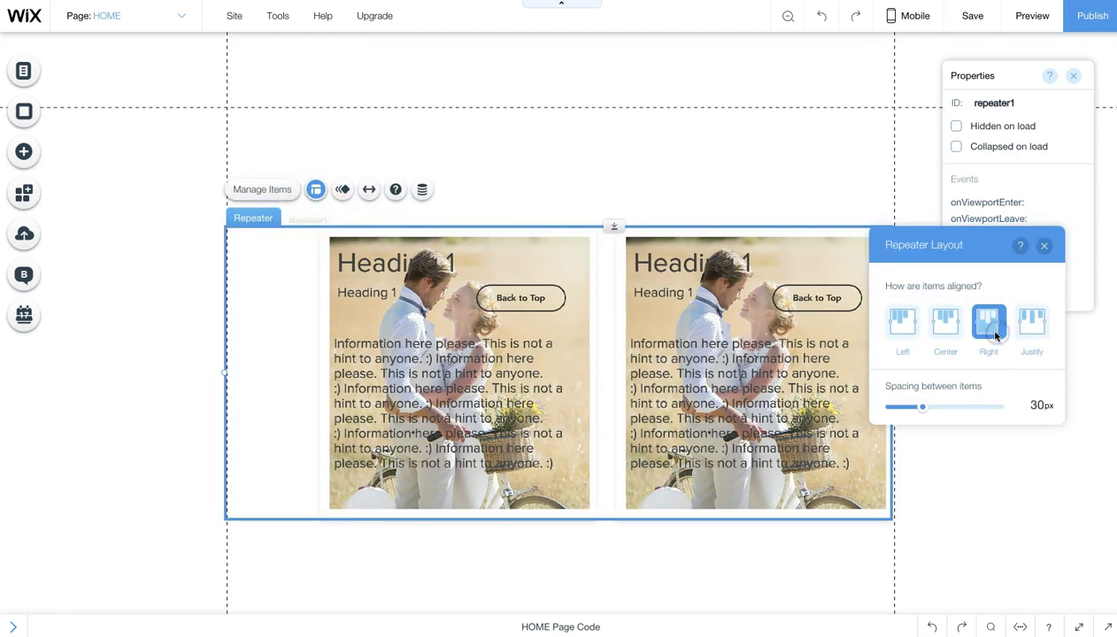
{"action": "left_click", "coordinate": [946, 321]}
{"action": "left_click", "coordinate": [960, 409]}
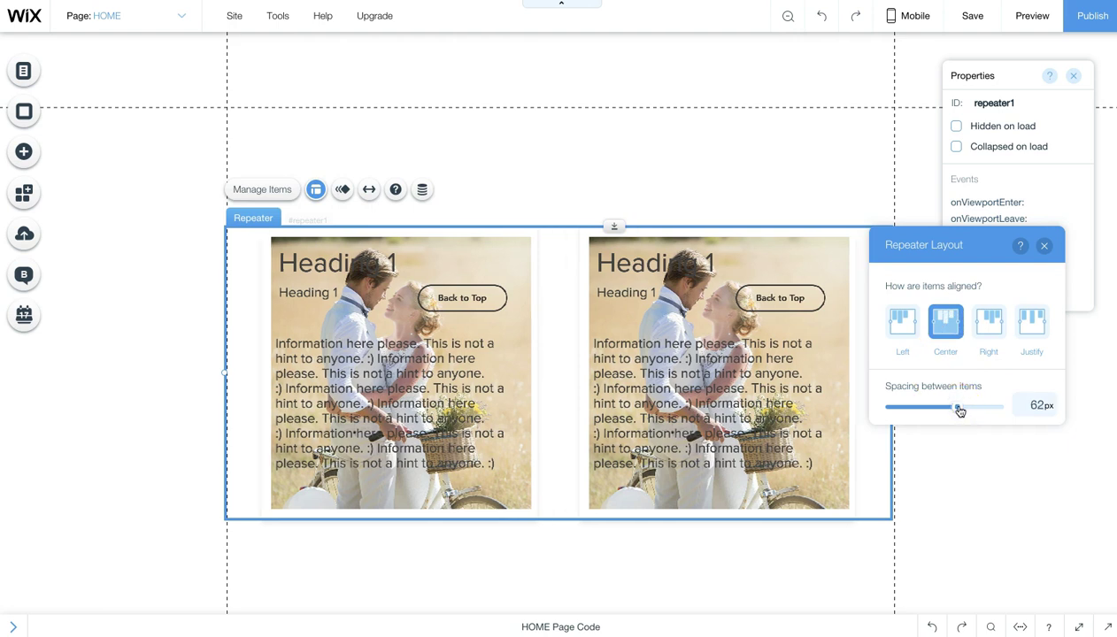
{"action": "left_click", "coordinate": [977, 409]}
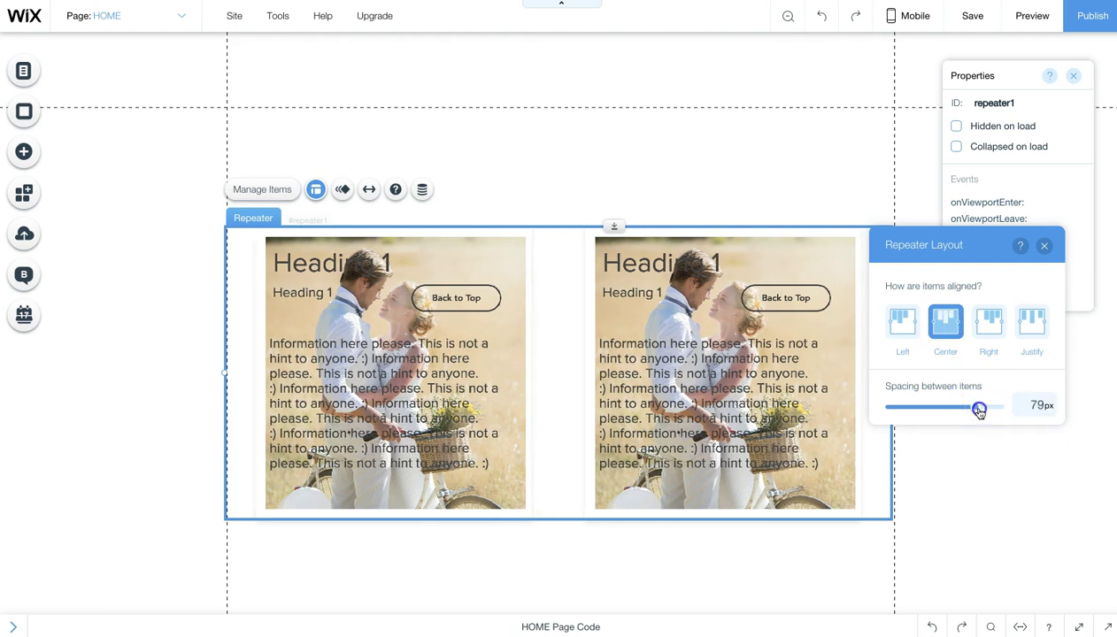
{"action": "left_click", "coordinate": [901, 328]}
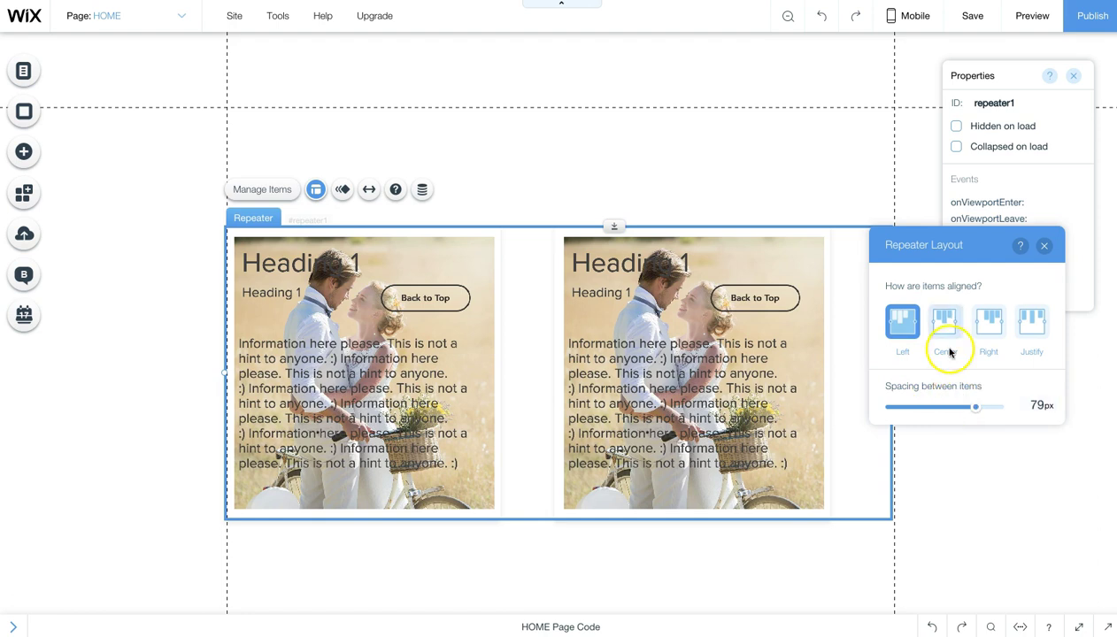
{"action": "left_click", "coordinate": [944, 327]}
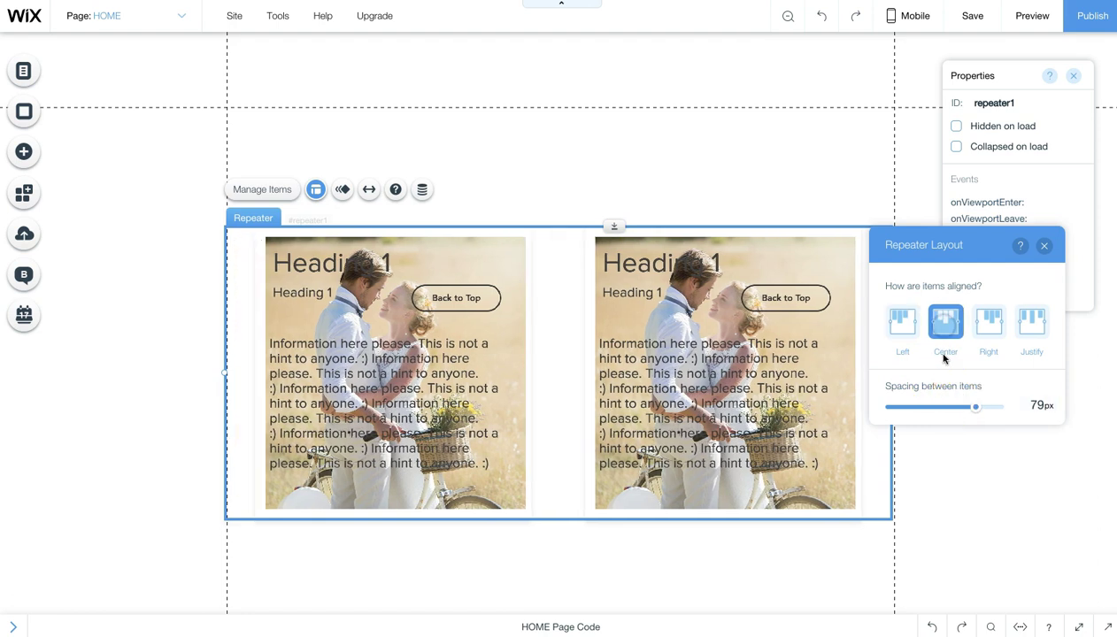
Step: Reduce the spacing between the repeater's items, close the layout settings, and nudge the repeater slightly up and right into line with the page gridlines
{"action": "left_click", "coordinate": [947, 407]}
{"action": "left_click", "coordinate": [1044, 245]}
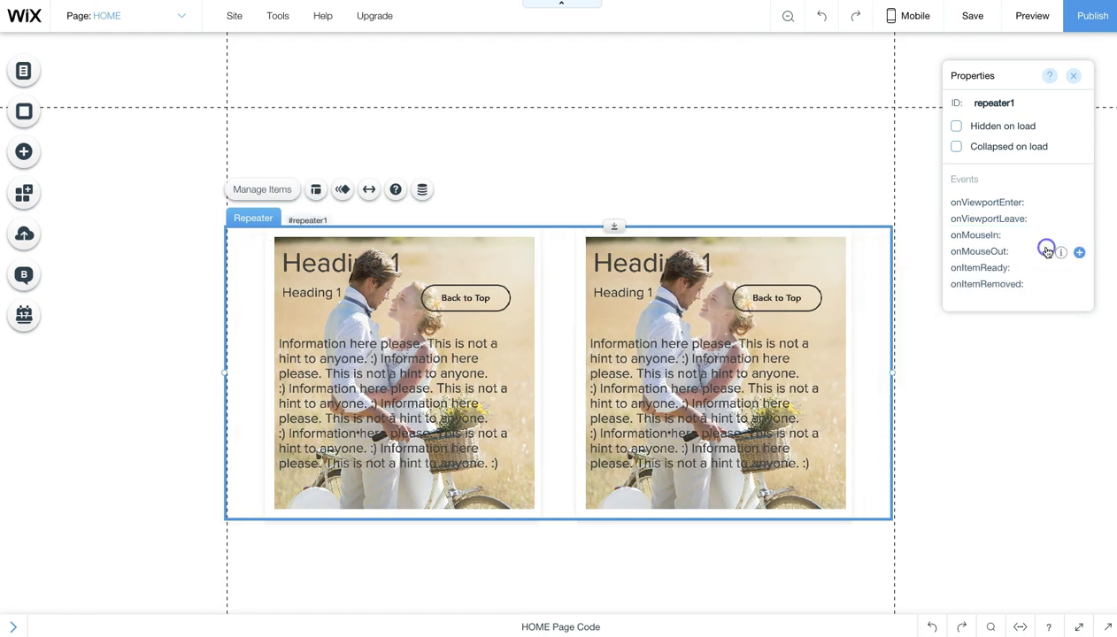
{"action": "left_click", "coordinate": [793, 177]}
{"action": "mouse_move", "coordinate": [455, 294]}
{"action": "left_mouse_down"}
{"action": "mouse_move", "coordinate": [455, 274]}
{"action": "mouse_move", "coordinate": [467, 298]}
{"action": "left_mouse_up"}
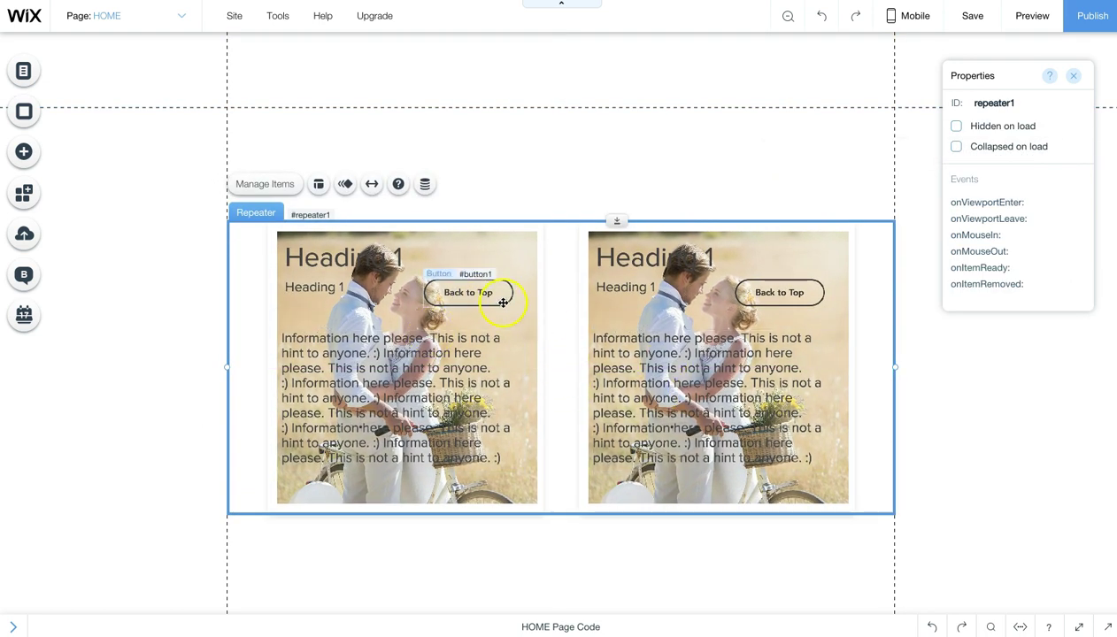
Step: Move the "Back to Top" button in the first repeater item up beside the large heading
{"action": "left_click", "coordinate": [498, 299]}
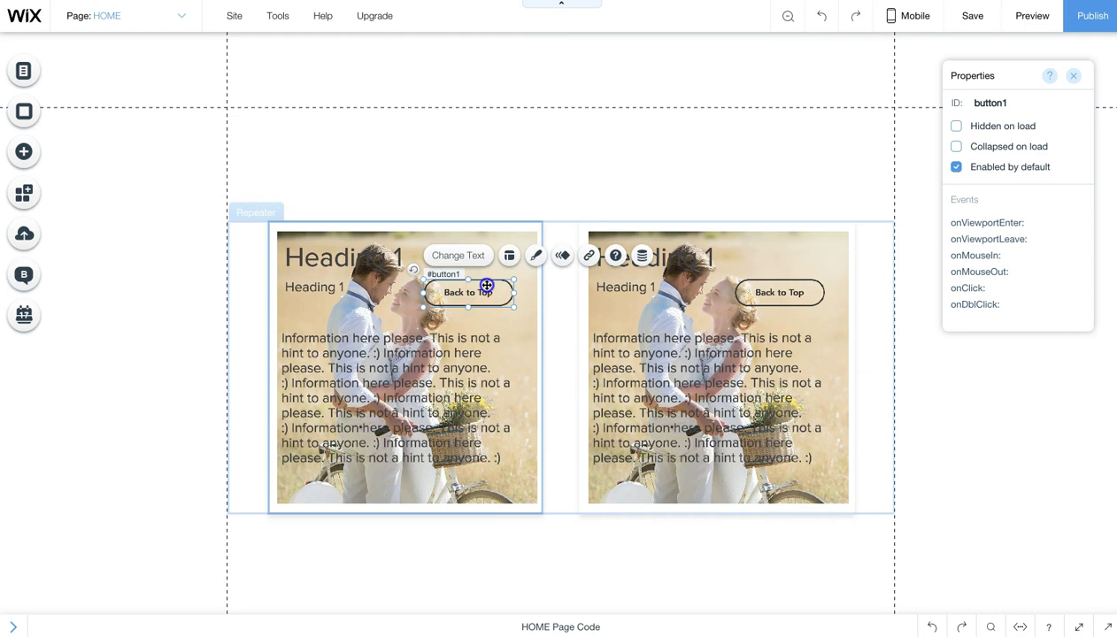
{"action": "left_click_drag", "start_coordinate": [487, 291], "coordinate": [500, 261]}
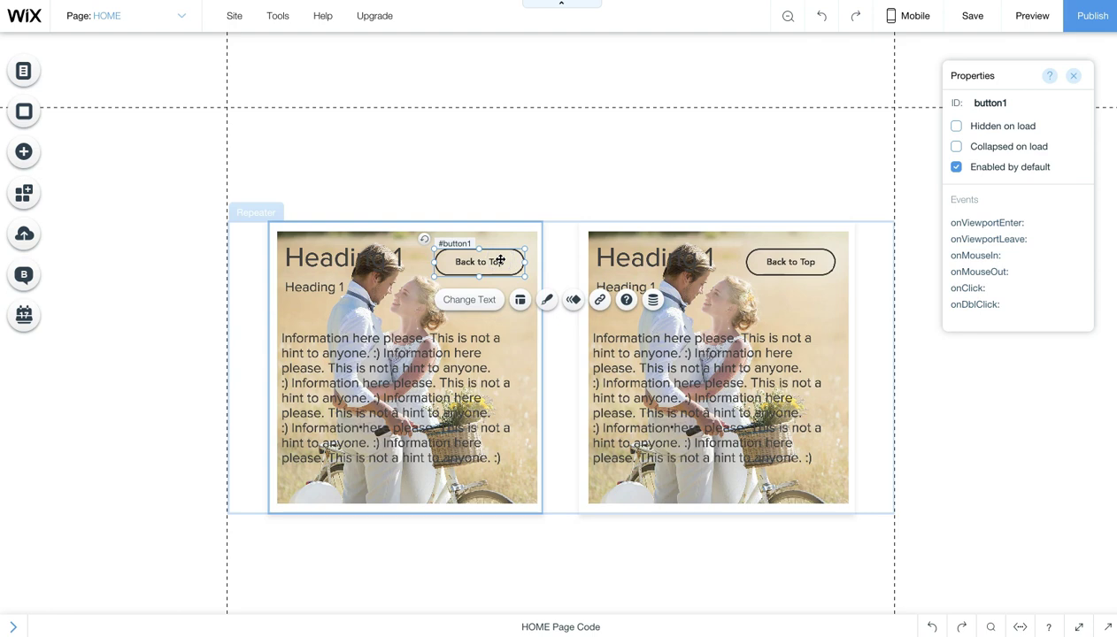
{"action": "left_click", "coordinate": [561, 196]}
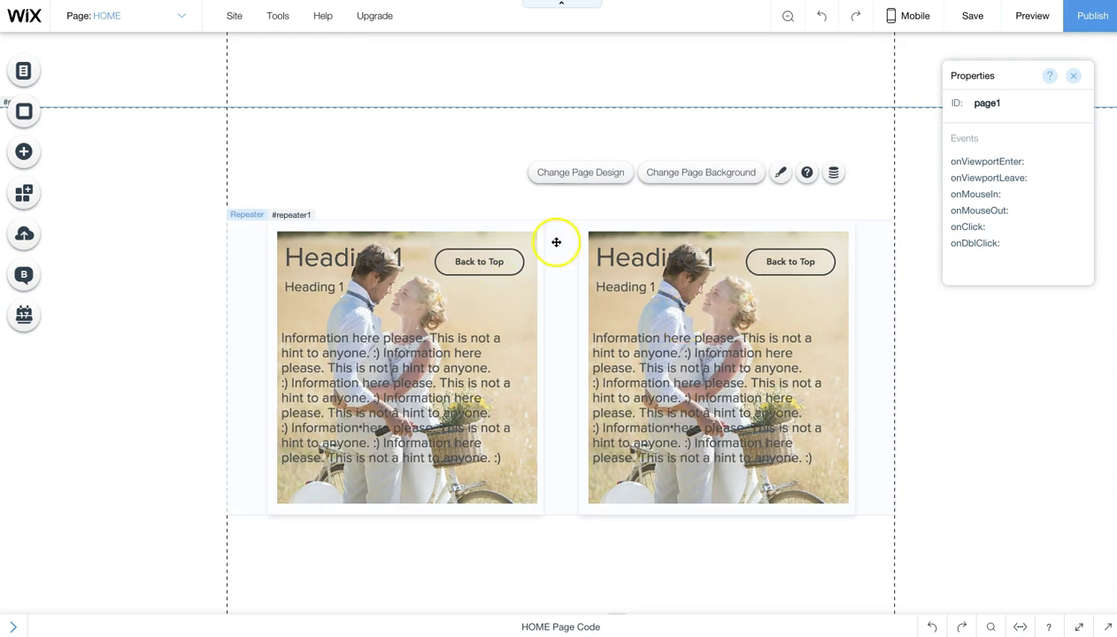
Step: Set the text color of the first item's large heading to pale green #E5FAD1 and close the text settings
{"action": "left_click", "coordinate": [371, 269]}
{"action": "left_click", "coordinate": [379, 259]}
{"action": "left_click", "coordinate": [298, 306]}
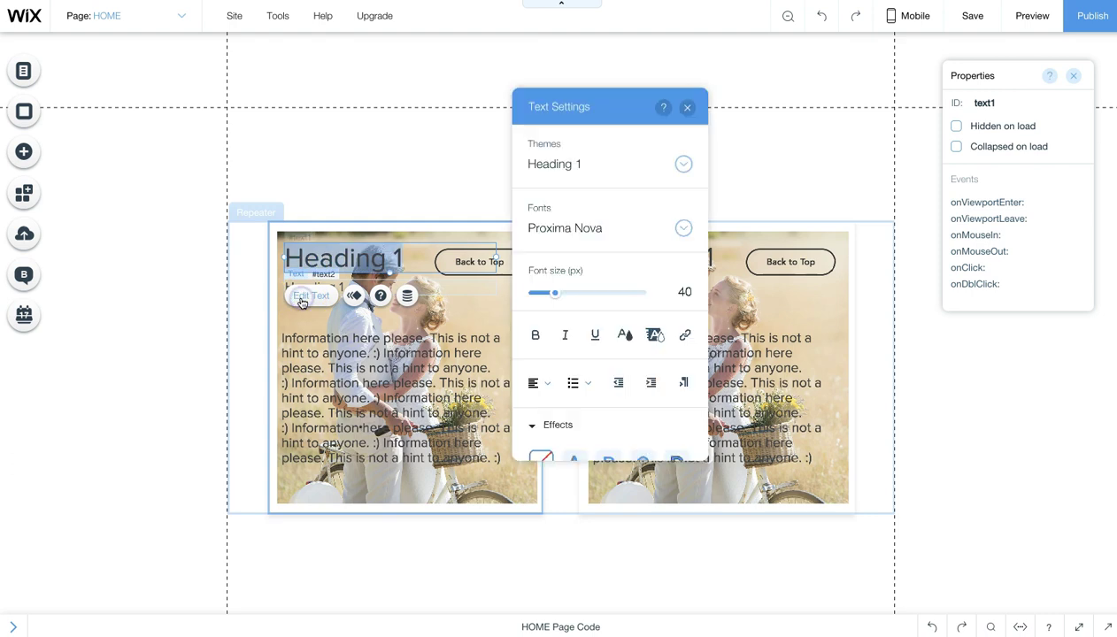
{"action": "left_click", "coordinate": [633, 334]}
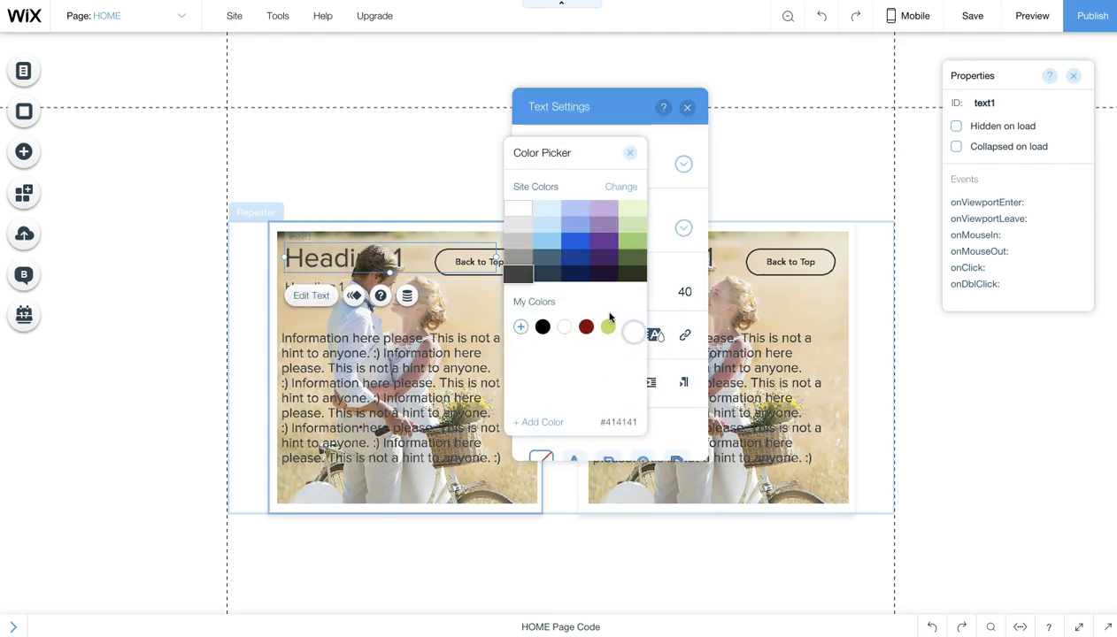
{"action": "left_click", "coordinate": [630, 215]}
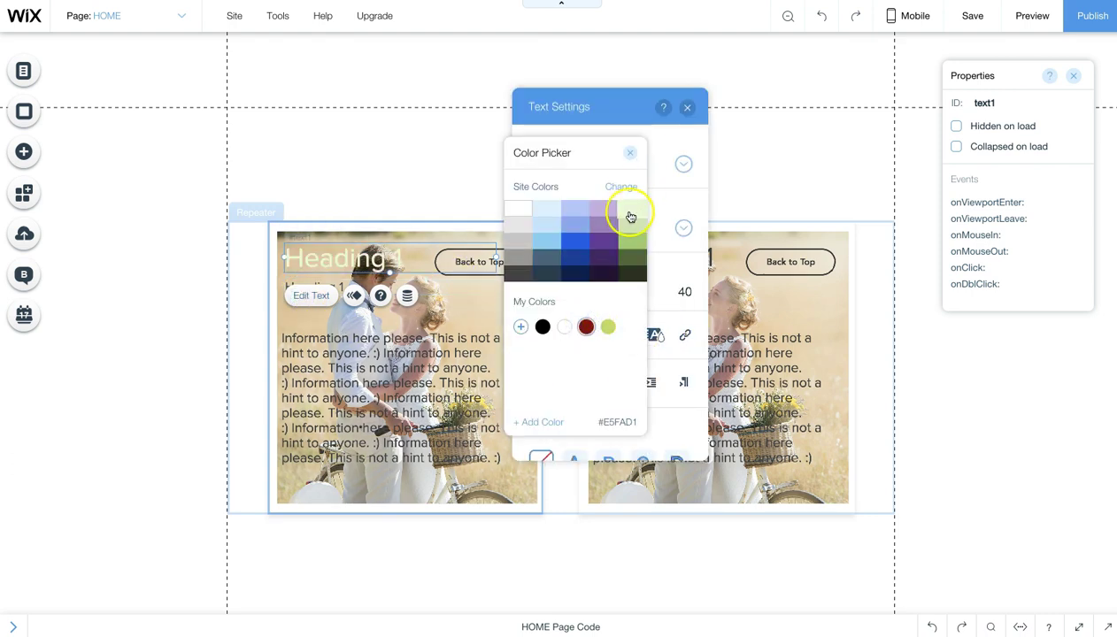
{"action": "left_click", "coordinate": [629, 153]}
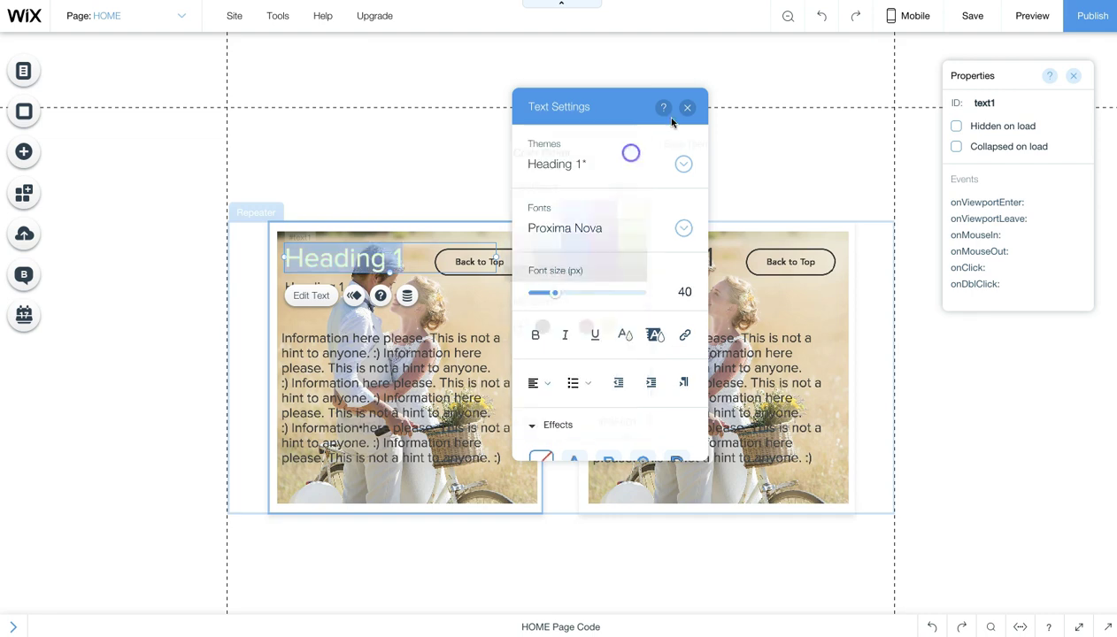
{"action": "left_click", "coordinate": [686, 109]}
{"action": "left_click", "coordinate": [481, 168]}
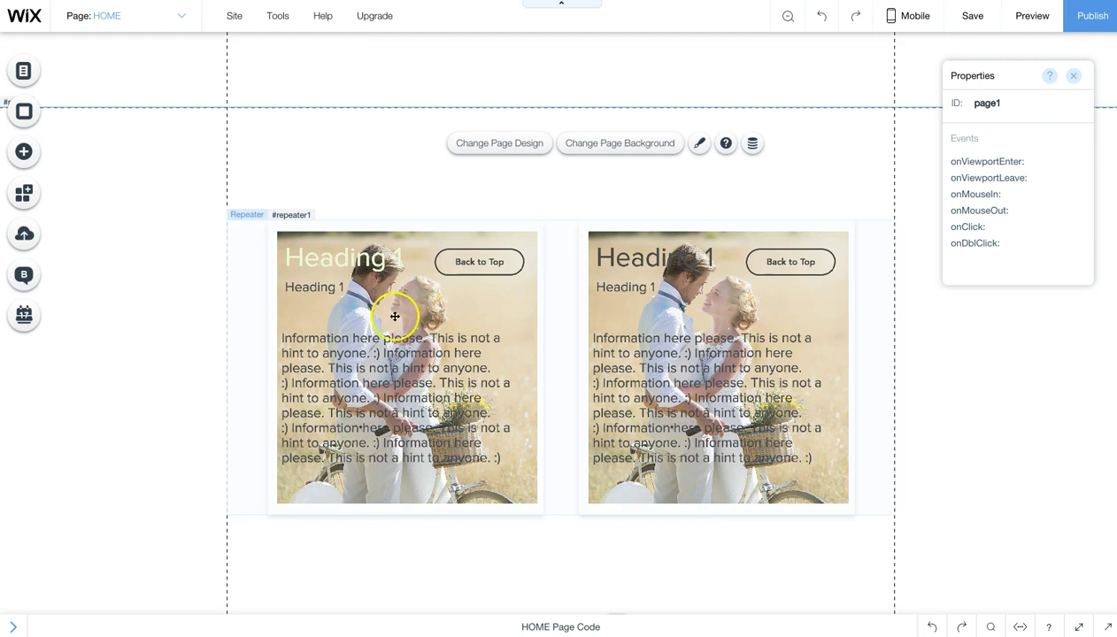
Step: Open the data connection option for the whole repeater, view the Database Collections introduction, and close it
{"action": "scroll", "coordinate": [540, 309], "scroll_direction": "down", "scroll_amount": 2}
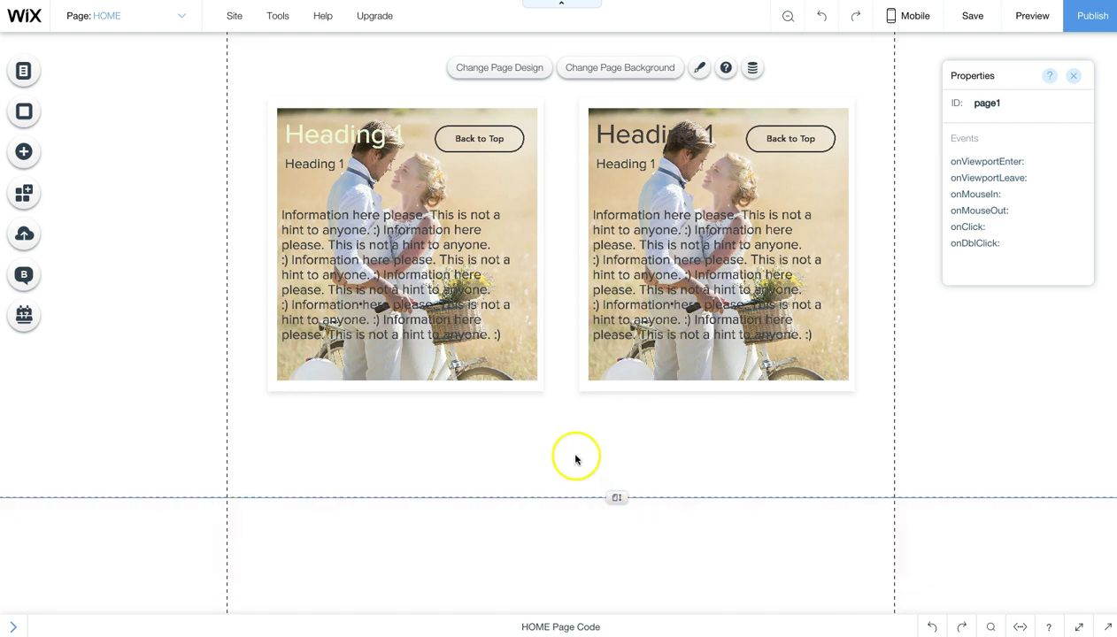
{"action": "scroll", "coordinate": [575, 458], "scroll_direction": "up", "scroll_amount": 2}
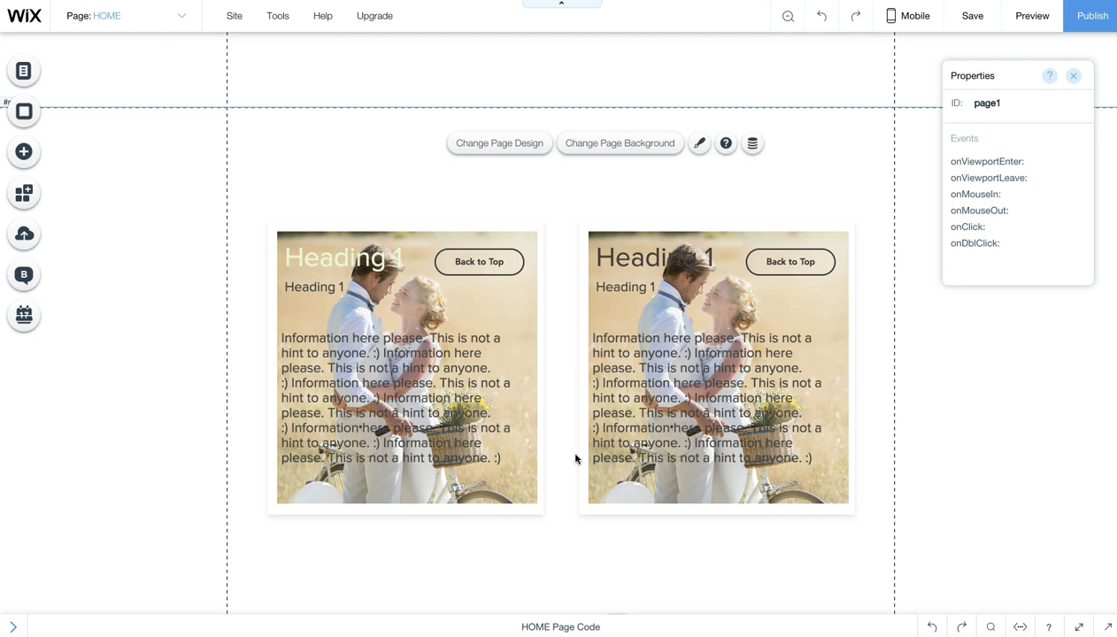
{"action": "left_click", "coordinate": [561, 267]}
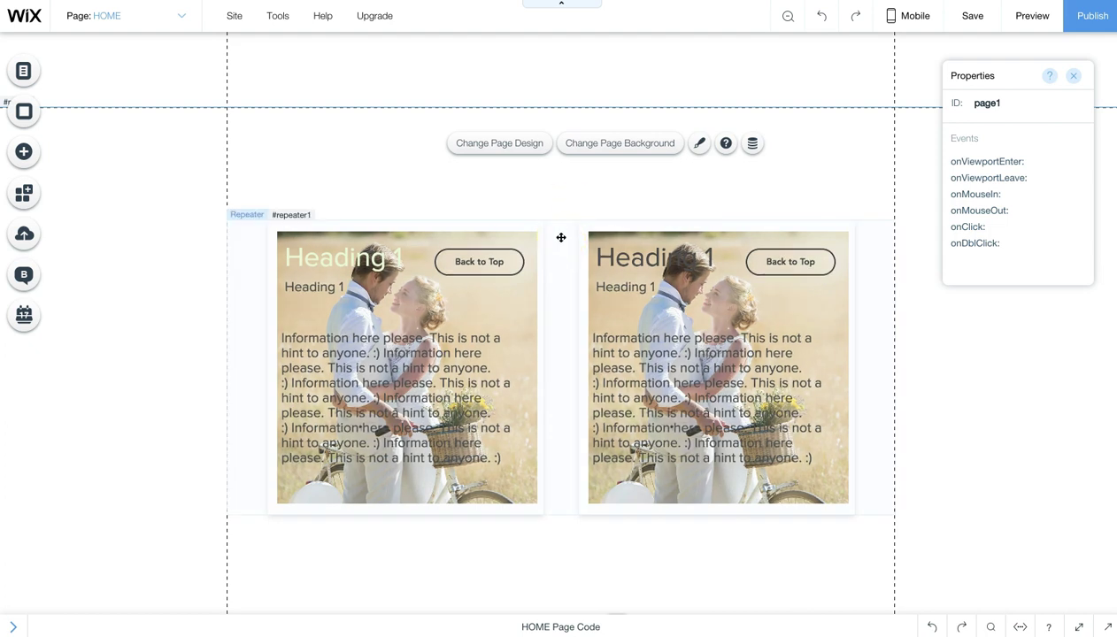
{"action": "left_click", "coordinate": [562, 237]}
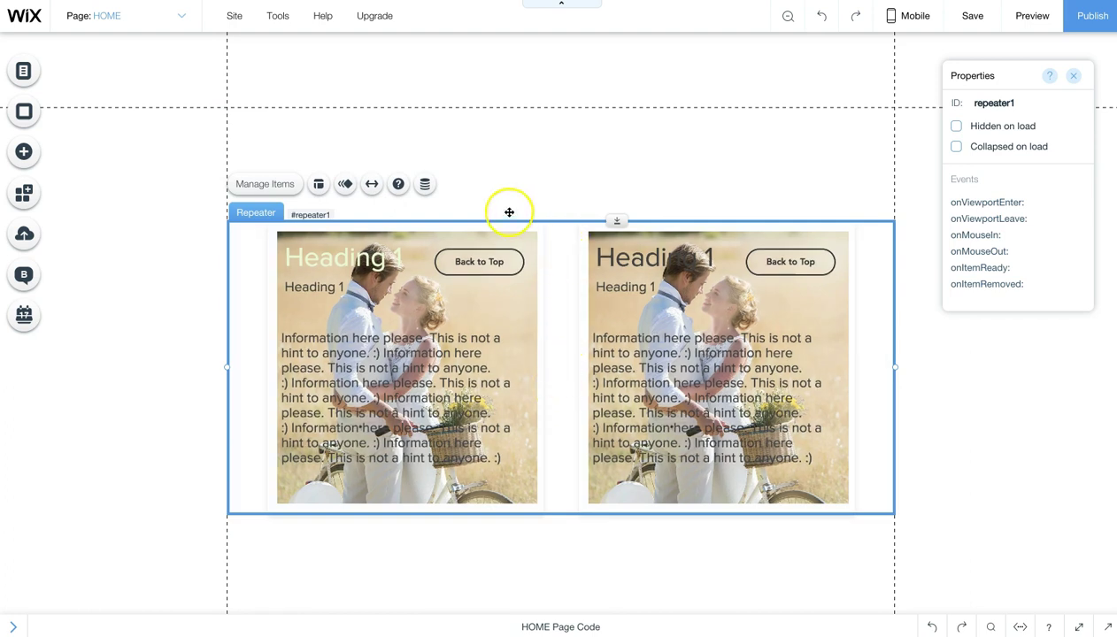
{"action": "left_click", "coordinate": [427, 189]}
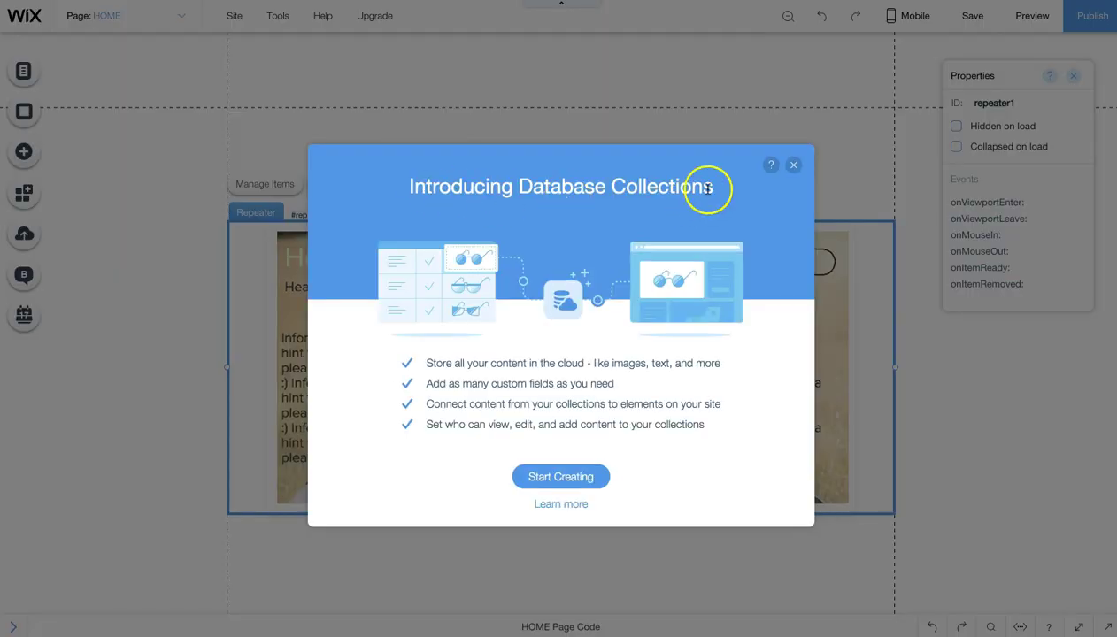
{"action": "left_click", "coordinate": [793, 167]}
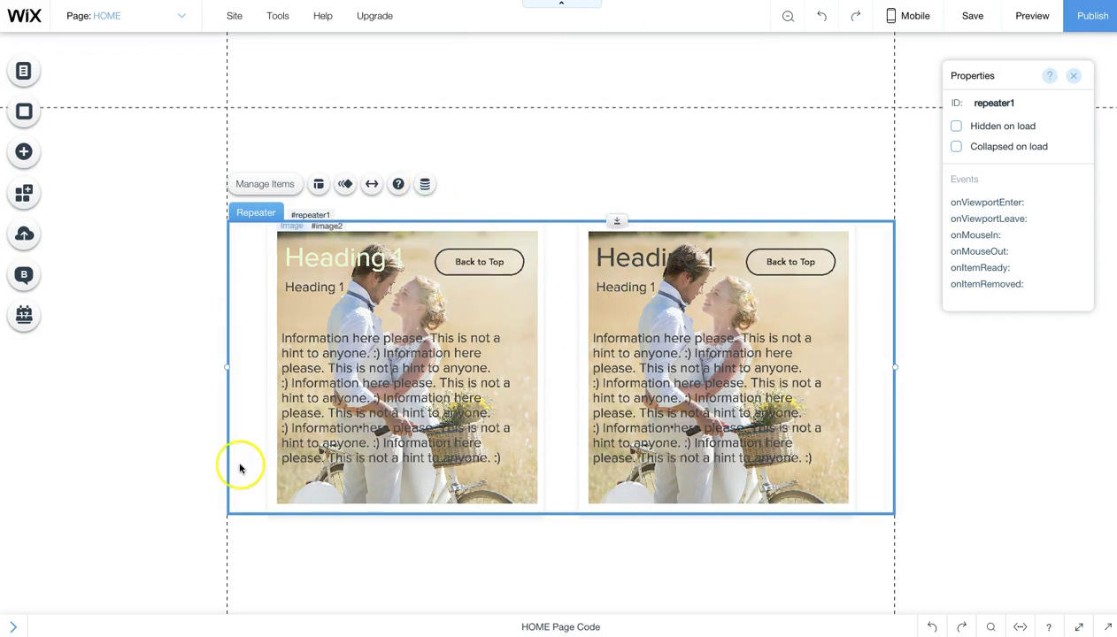
Step: Open the data connection option for the first item's "Back to Top" button and close the introduction shown
{"action": "left_click", "coordinate": [451, 263]}
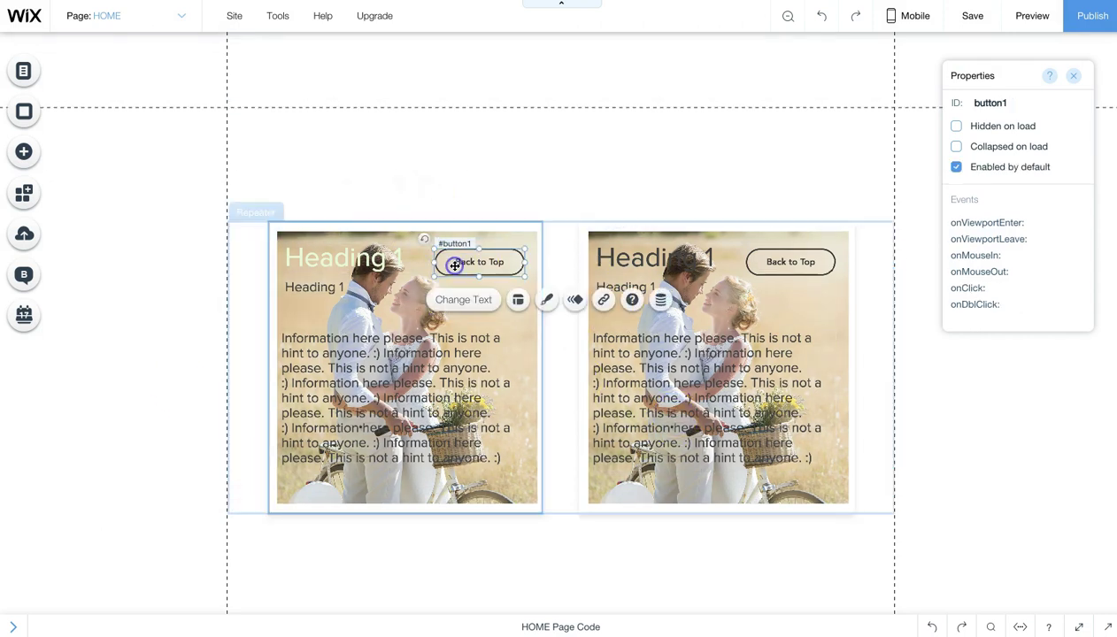
{"action": "left_click", "coordinate": [654, 301]}
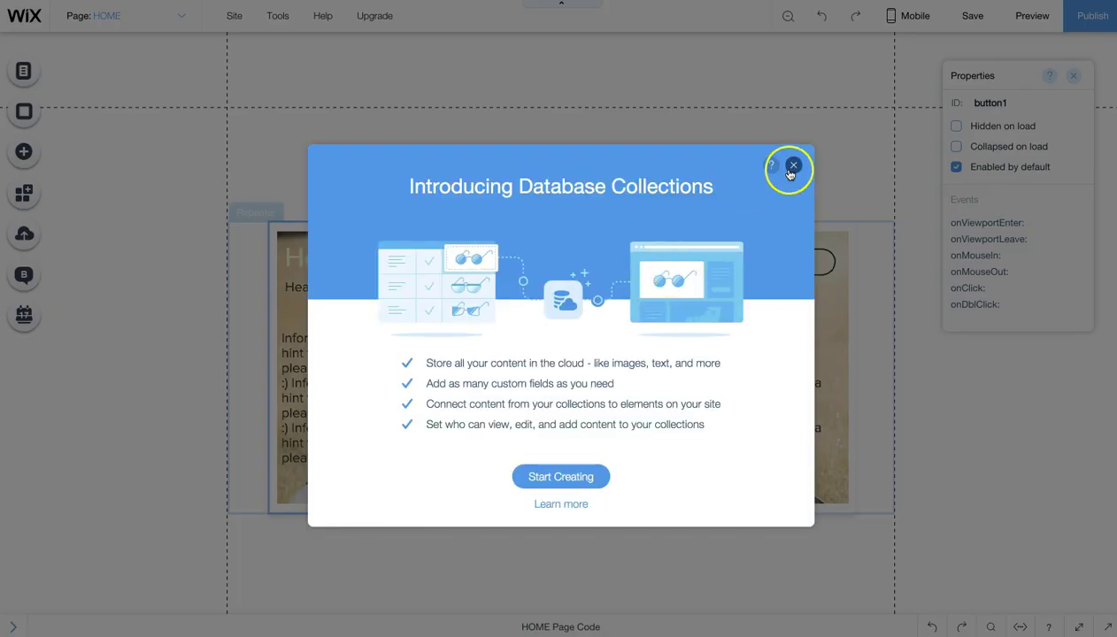
{"action": "left_click", "coordinate": [791, 168]}
{"action": "left_click", "coordinate": [390, 381]}
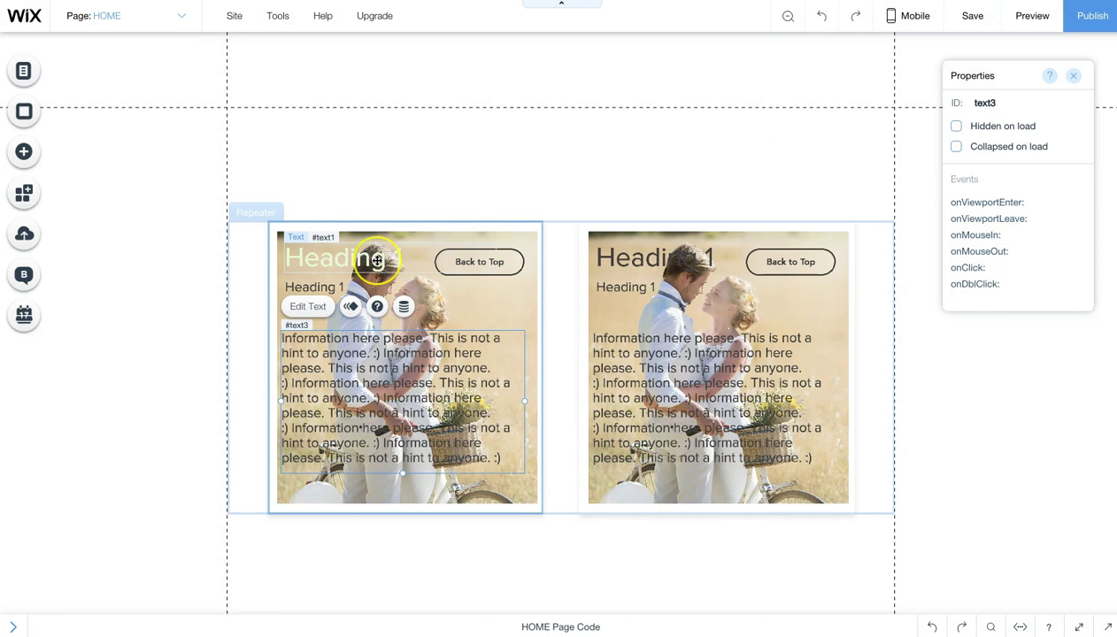
{"action": "left_click", "coordinate": [393, 367]}
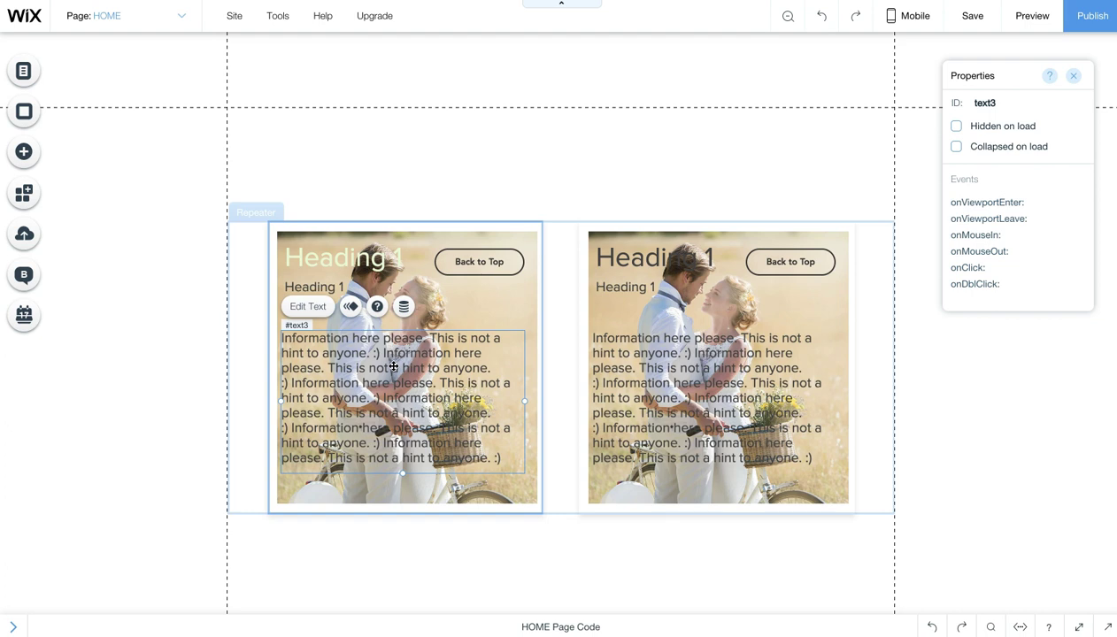
{"action": "left_click", "coordinate": [410, 418]}
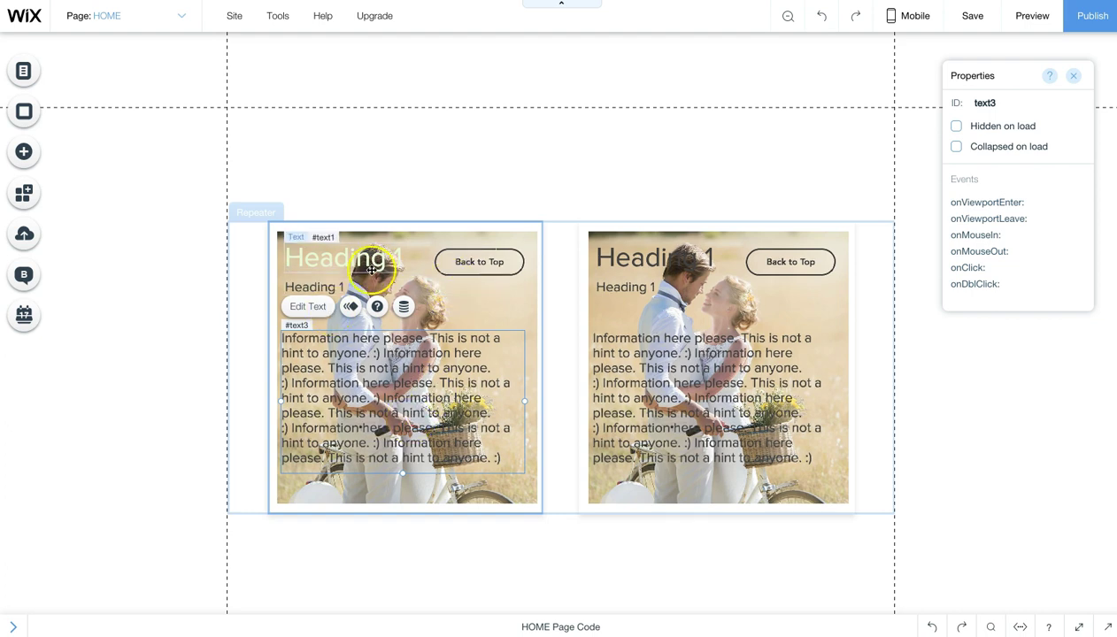